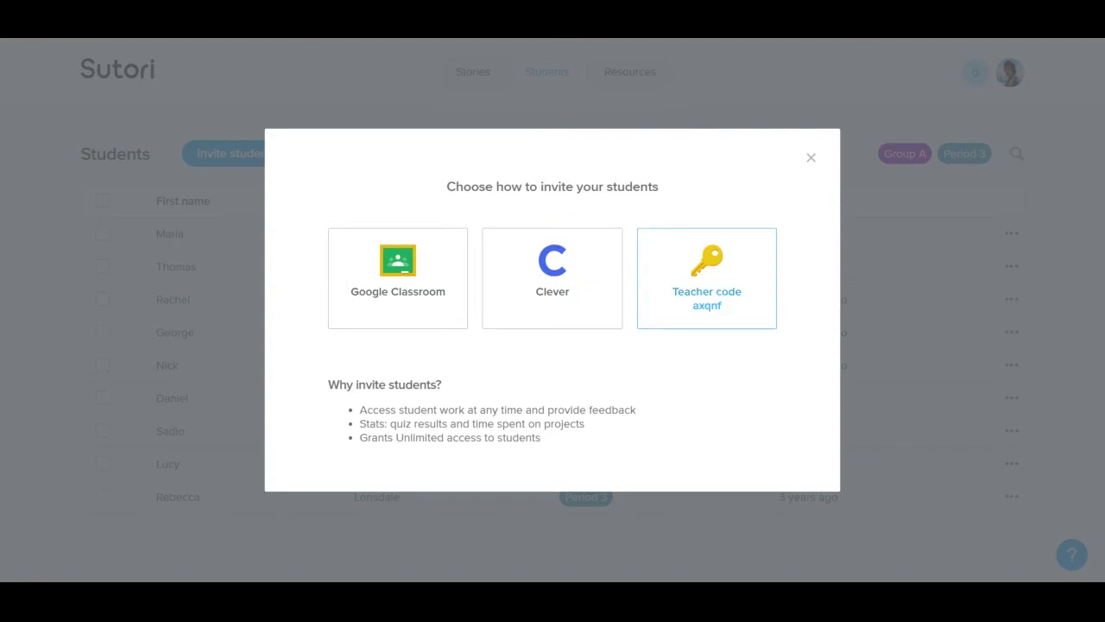
Show the teacher code sign-up instructions for inviting students, highlight the code, and close the invitation window.
left_click(708, 283)
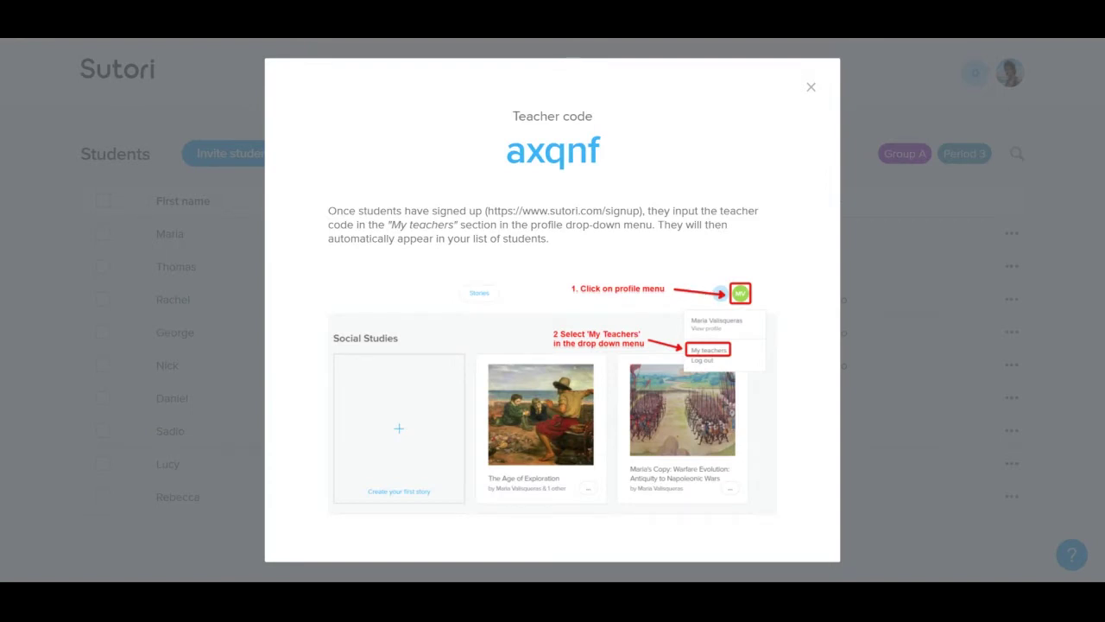
left_click_drag(505, 150, 599, 150)
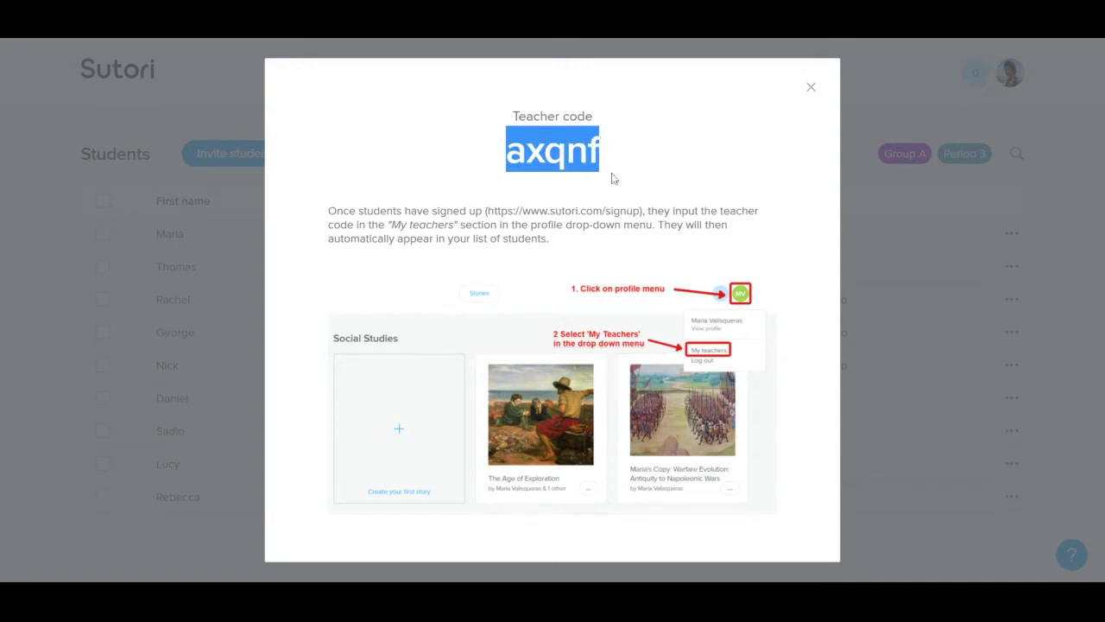
left_click(813, 90)
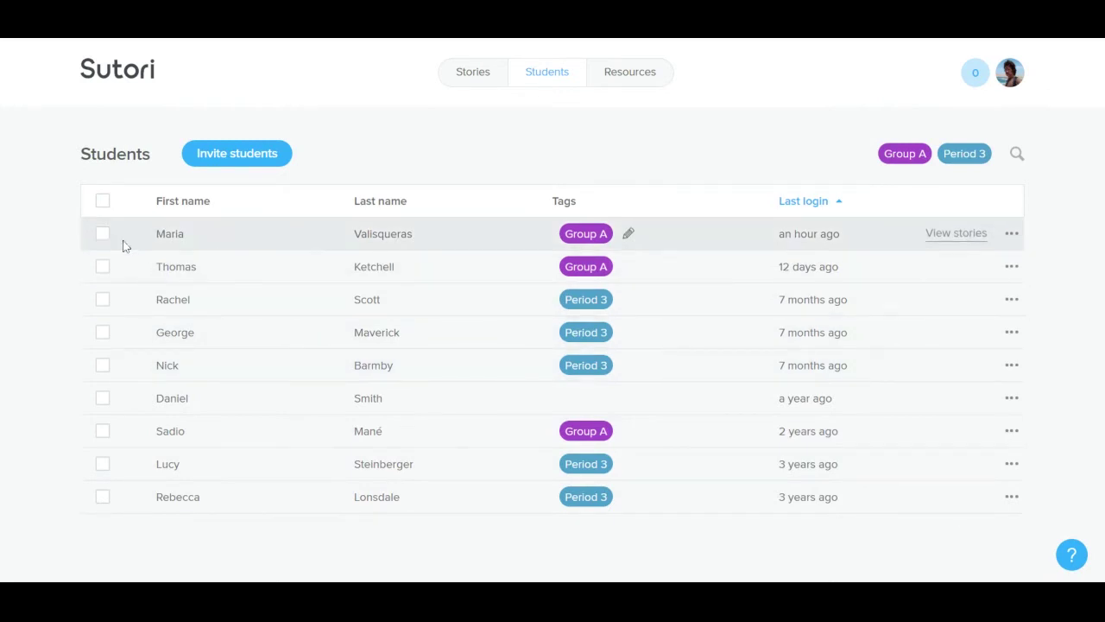
Sort the student list by first name, by last name, and by last login with the most recent login first.
left_click(188, 207)
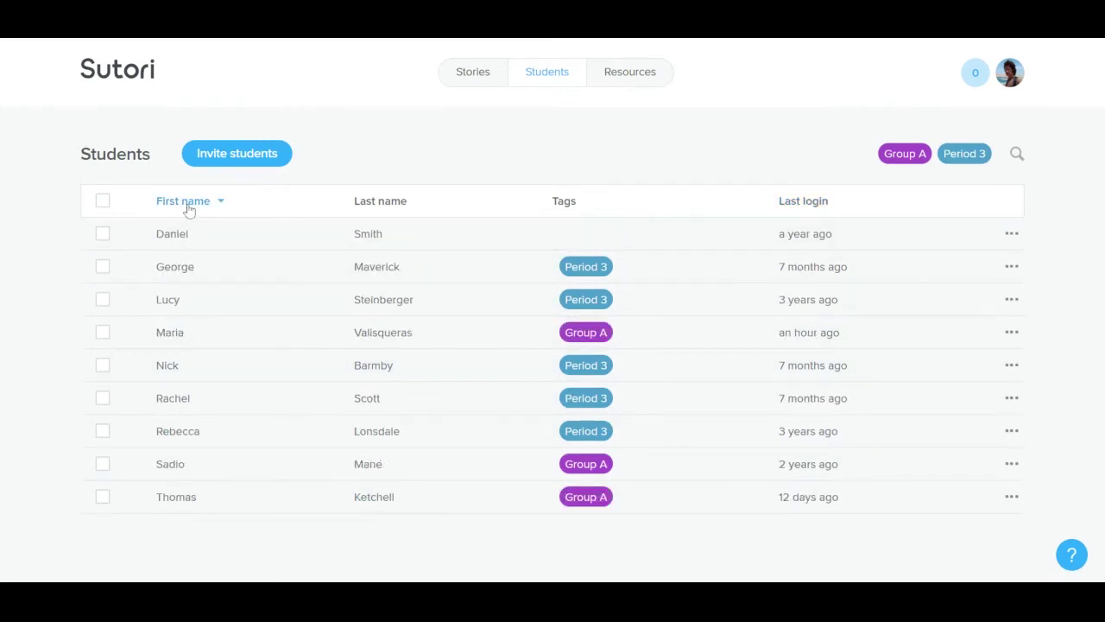
left_click(388, 212)
left_click(808, 208)
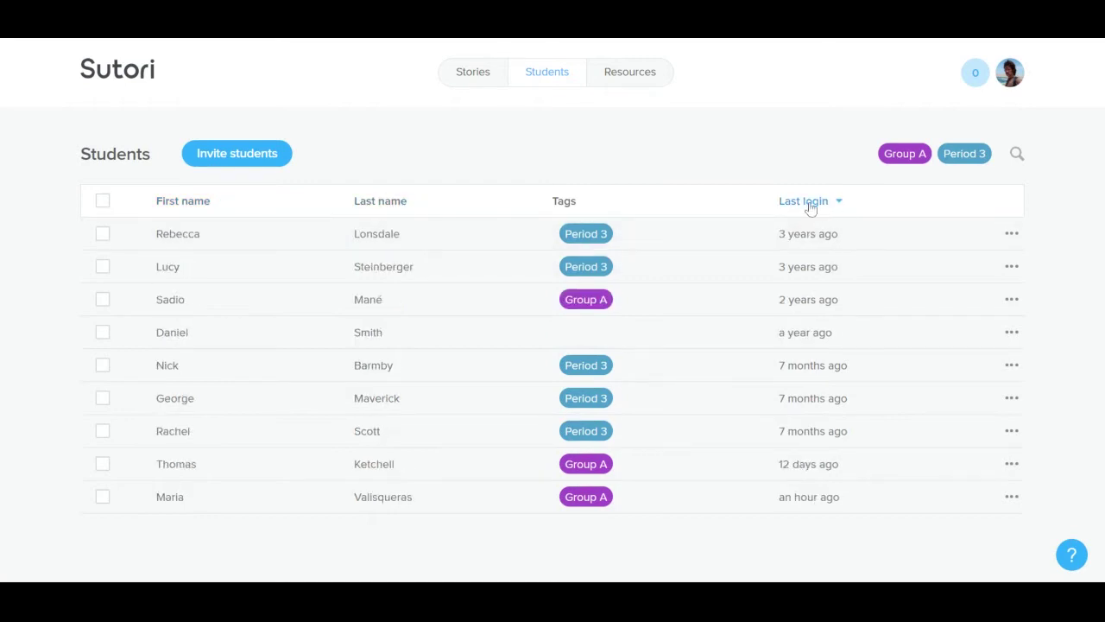
left_click(810, 207)
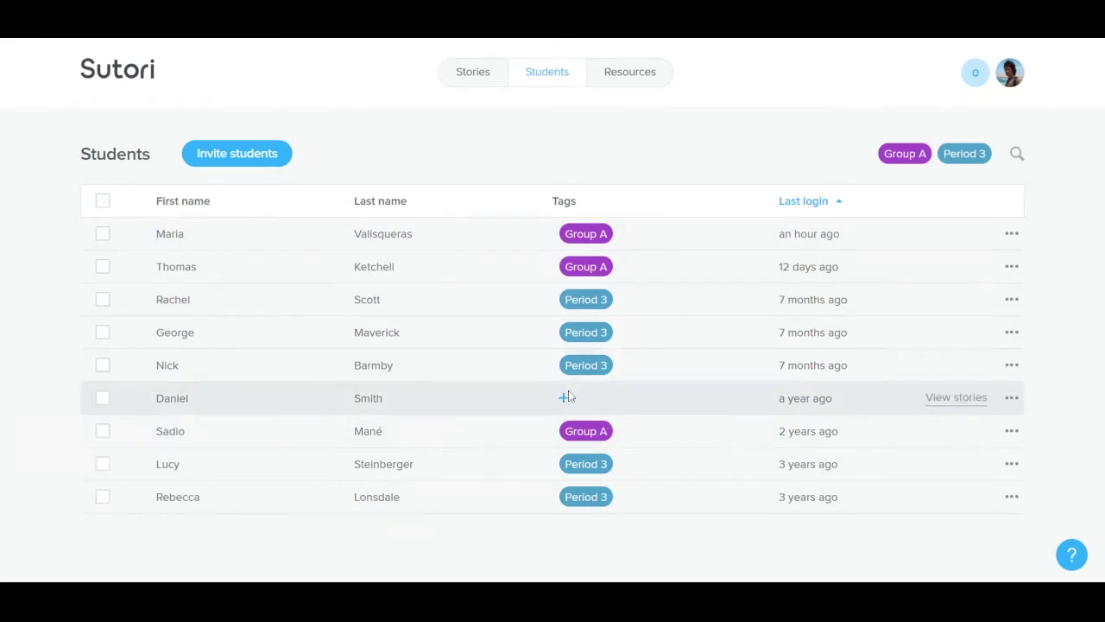
Add the tag World History to the only student without a tag.
left_click(564, 399)
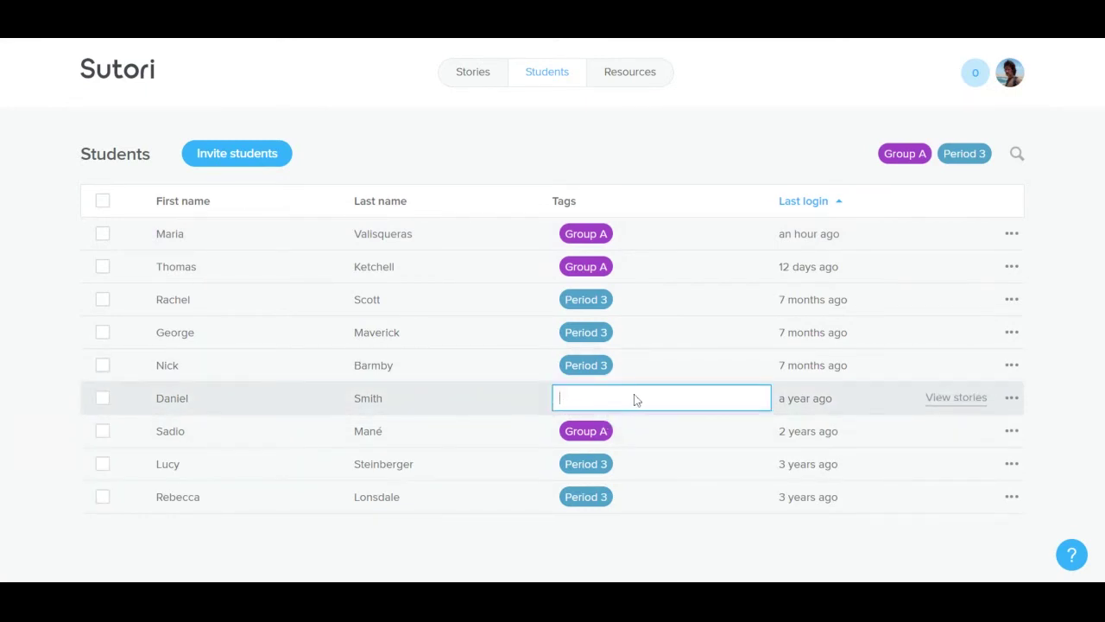
type("World History")
key("Return")
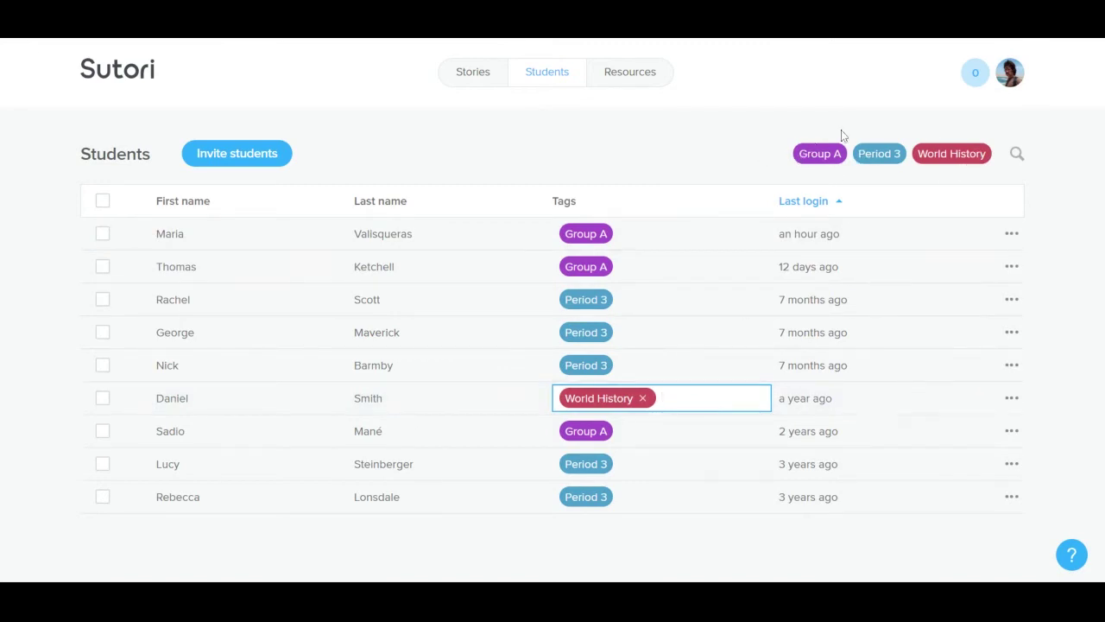
left_click(768, 152)
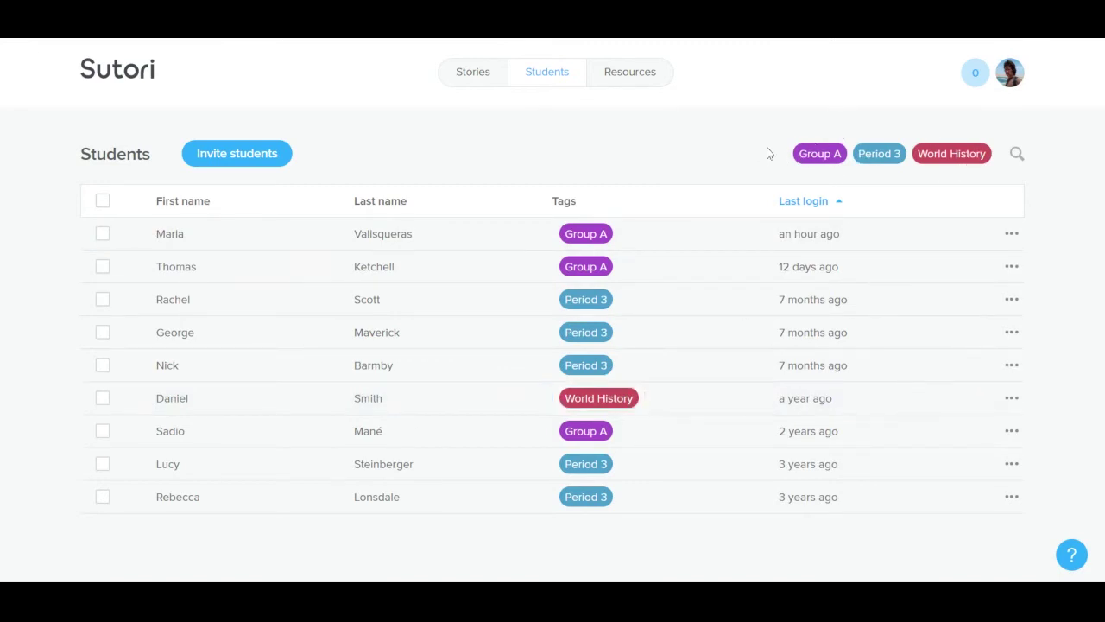
Filter the student list by the Period 3 tag and clear the filter again.
left_click(883, 157)
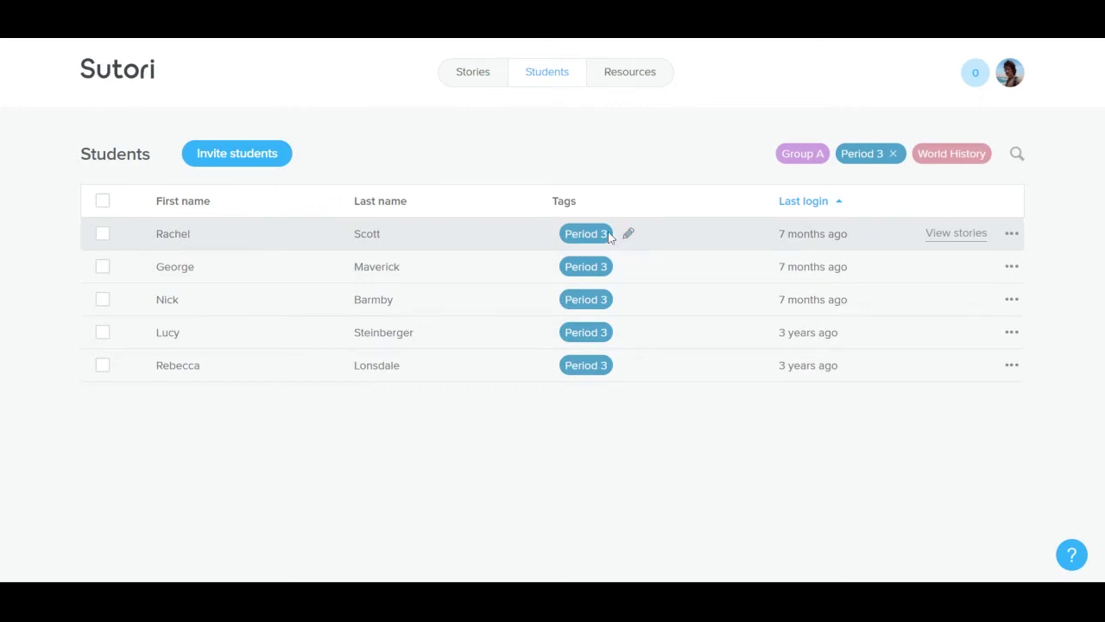
left_click(893, 154)
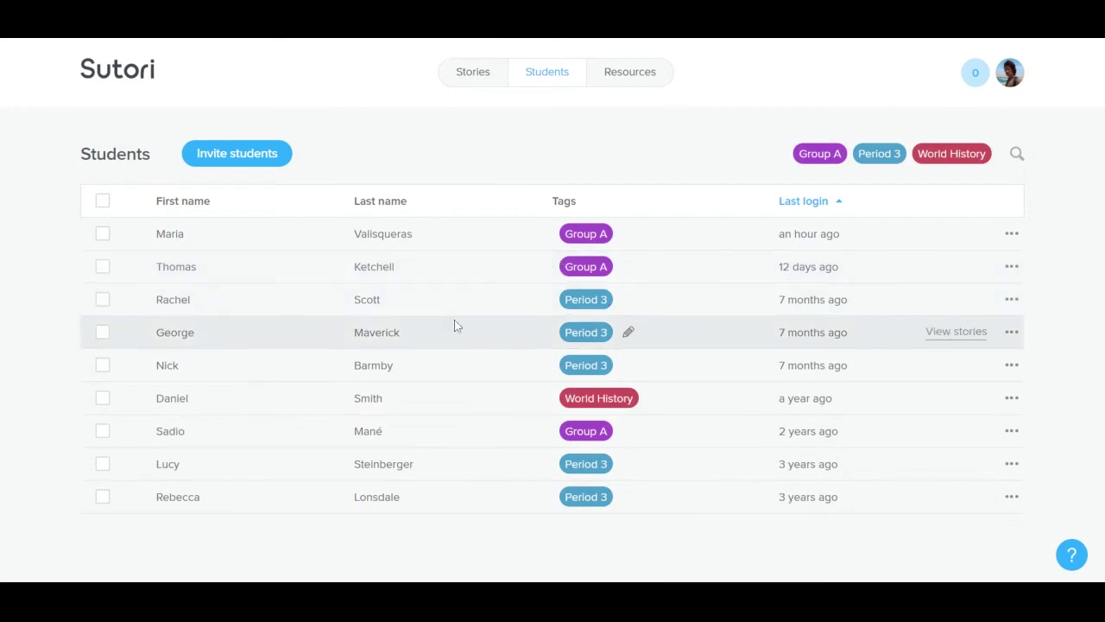
Open the profile of the first student in the list and review the student's stories and password-change settings.
left_click(170, 234)
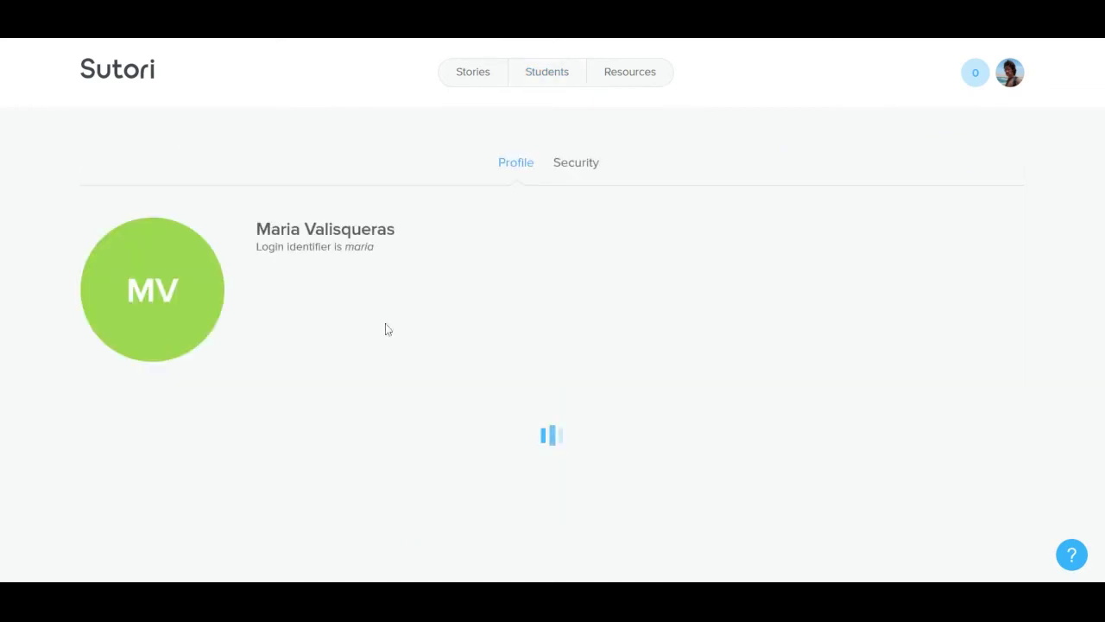
scroll(423, 332, "down", 2)
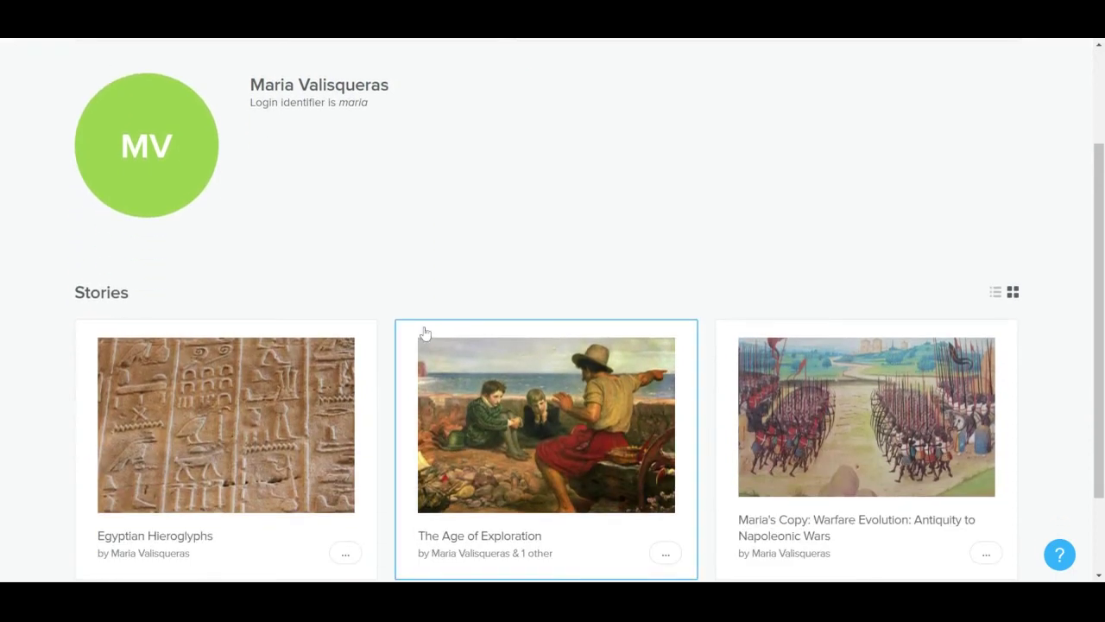
scroll(421, 311, "up", 2)
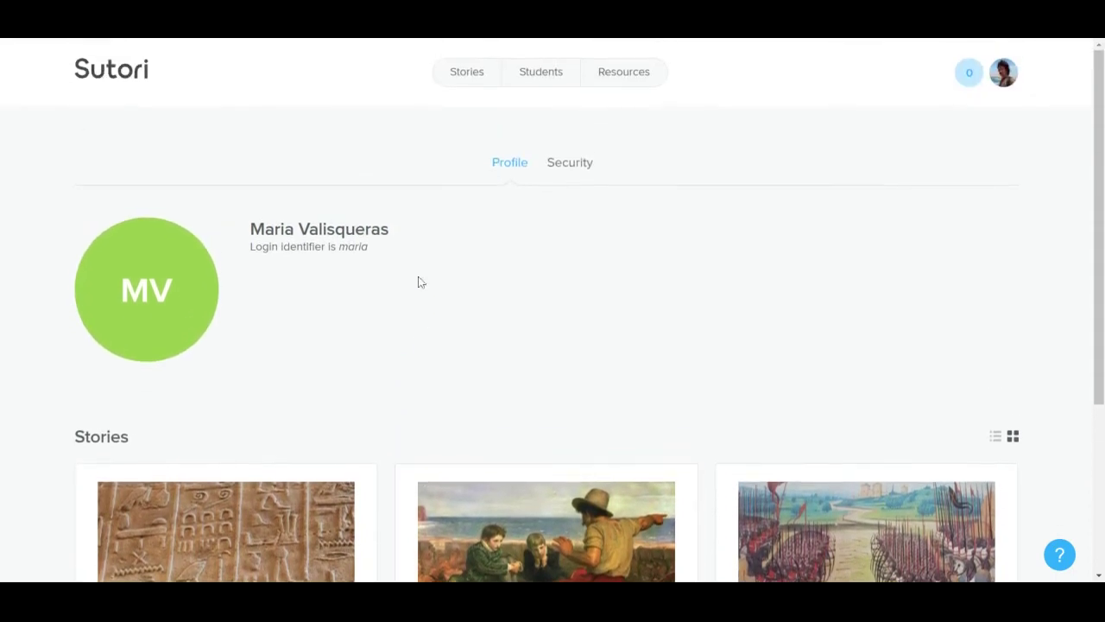
left_click(579, 168)
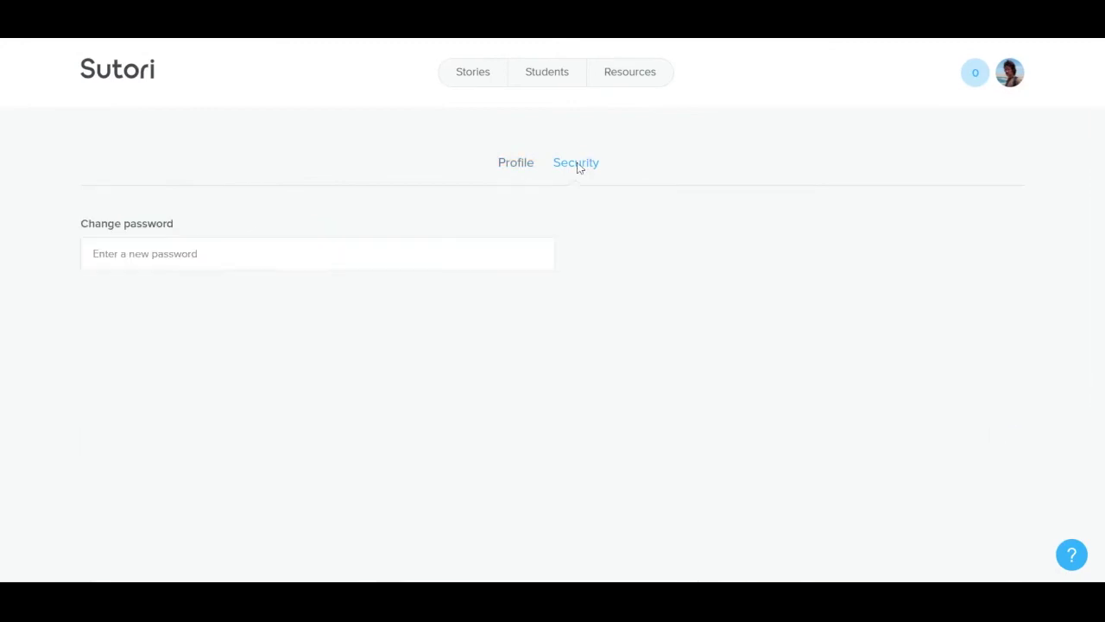
left_click(513, 170)
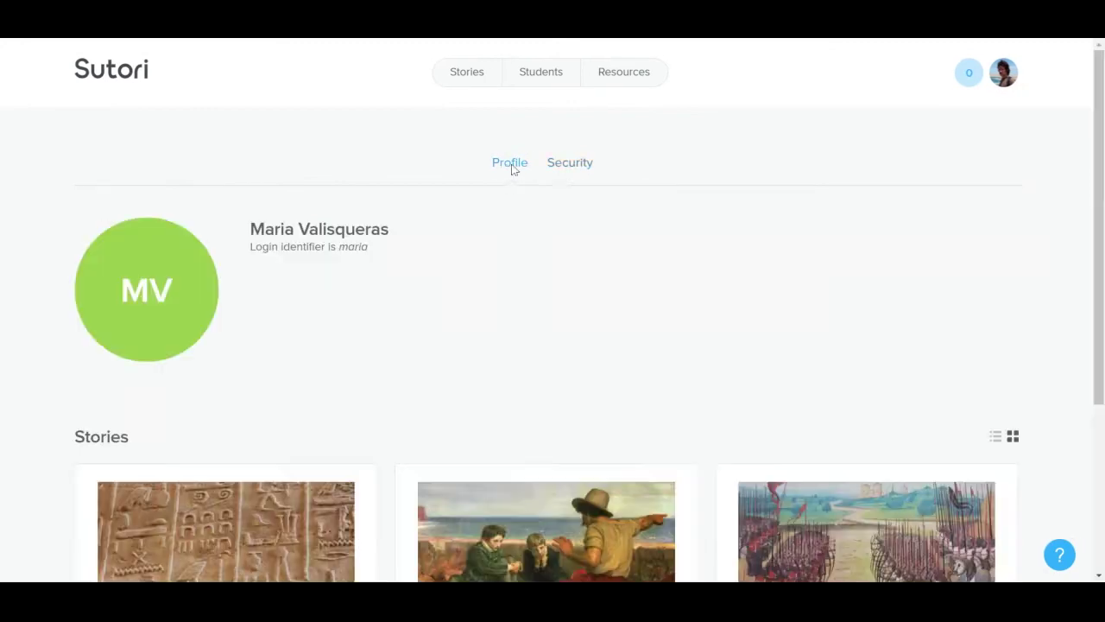
Open the student's Egyptian Hieroglyphs story and look through its content.
scroll(528, 299, "down", 3)
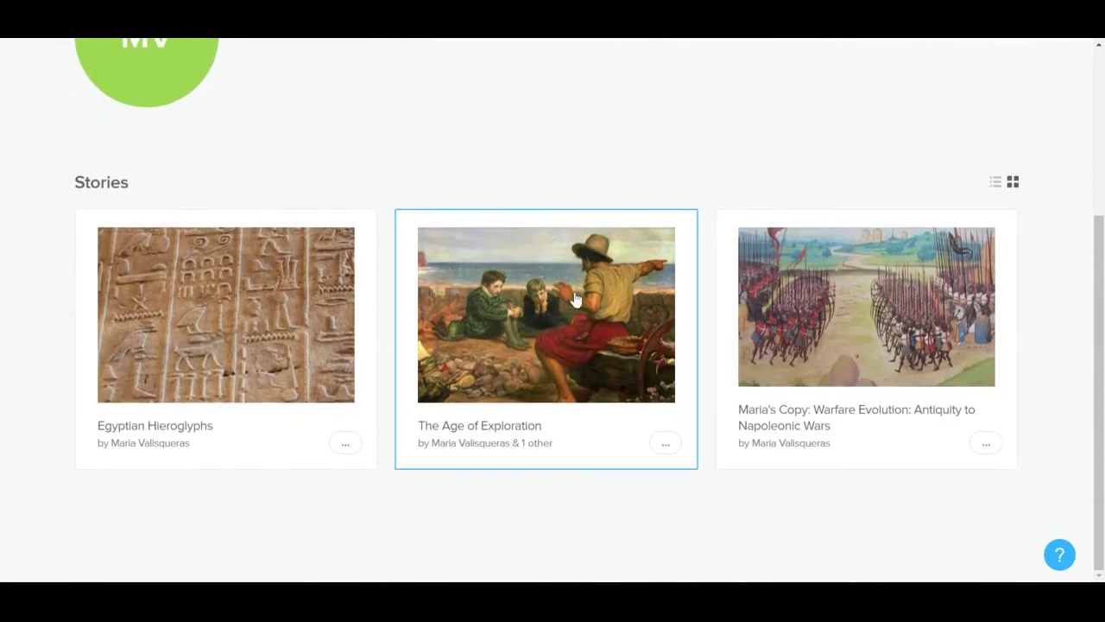
left_click(248, 314)
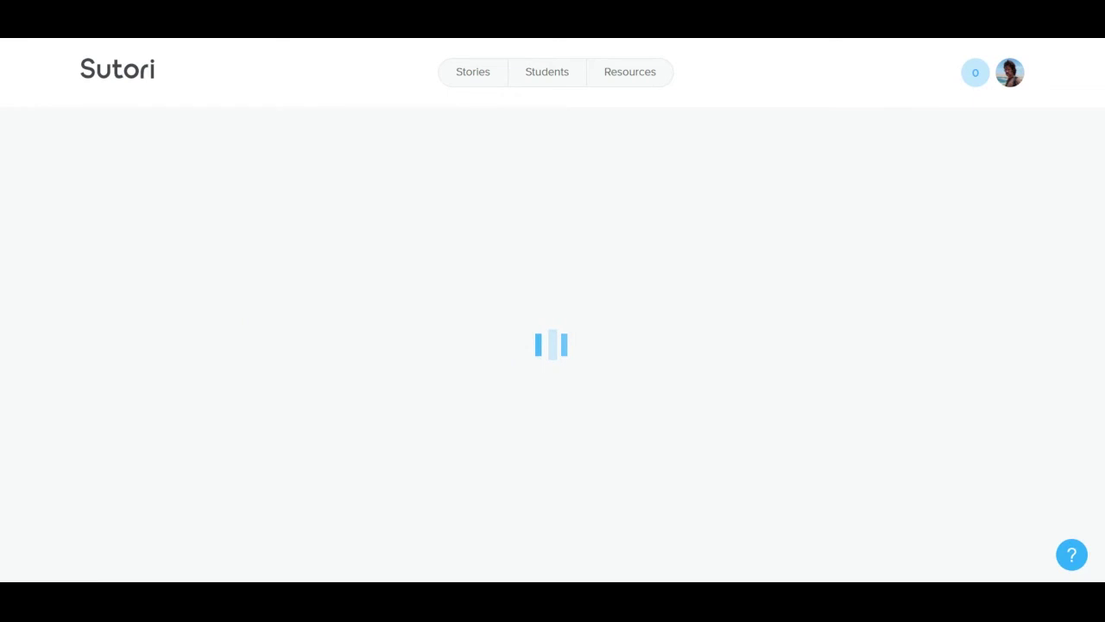
scroll(247, 306, "down", 3)
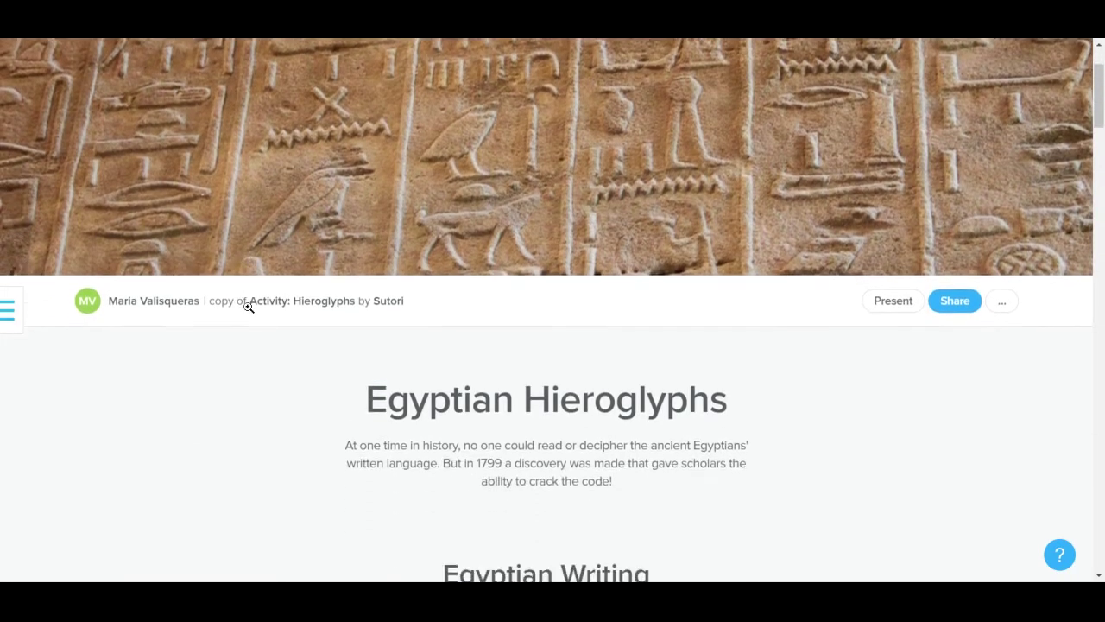
scroll(742, 393, "down", 8)
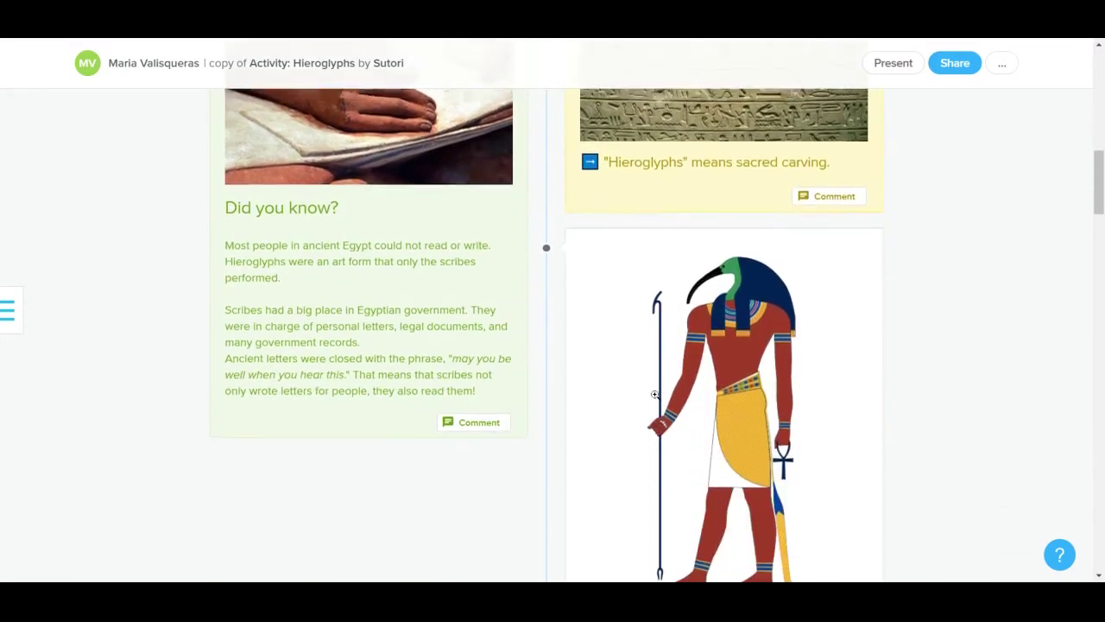
scroll(656, 398, "up", 8)
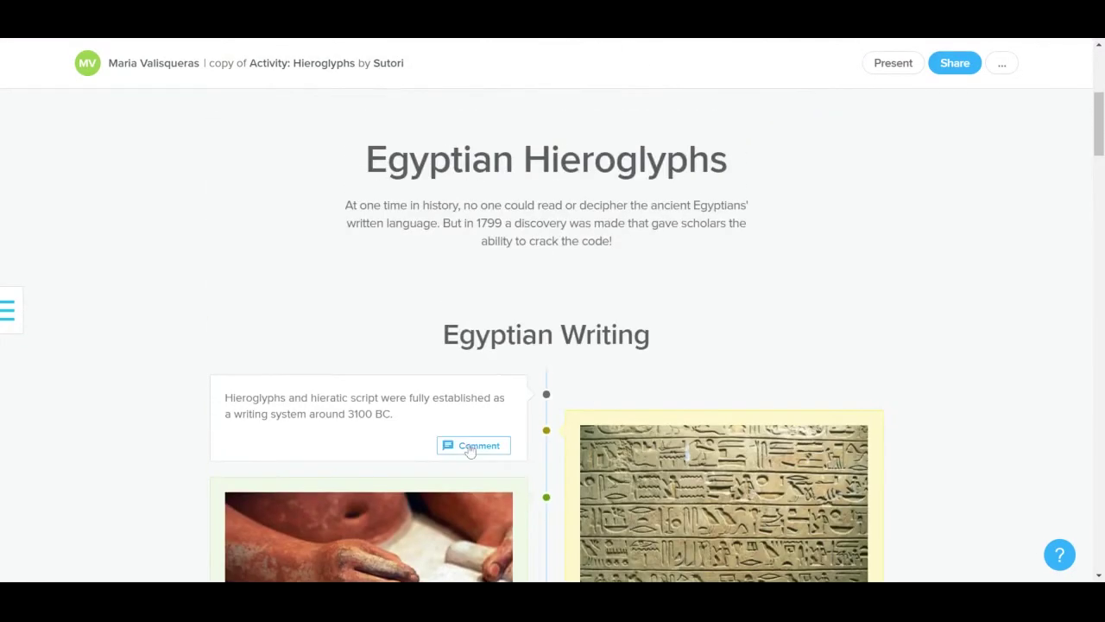
scroll(761, 357, "up", 3)
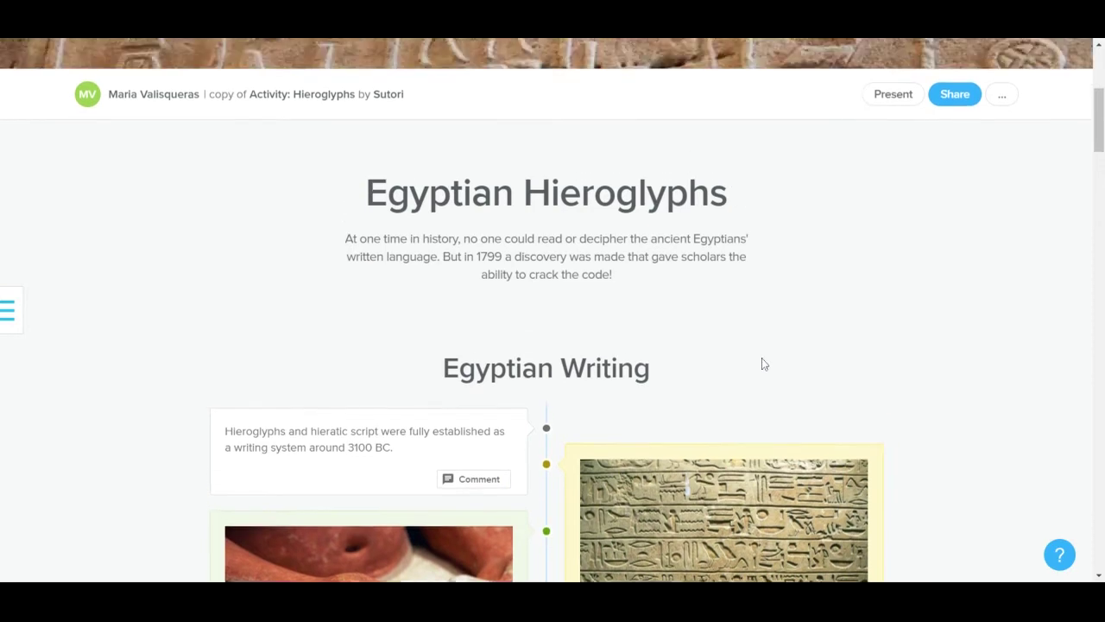
View the story's overview and time statistics, and close the statistics window.
left_click(1001, 212)
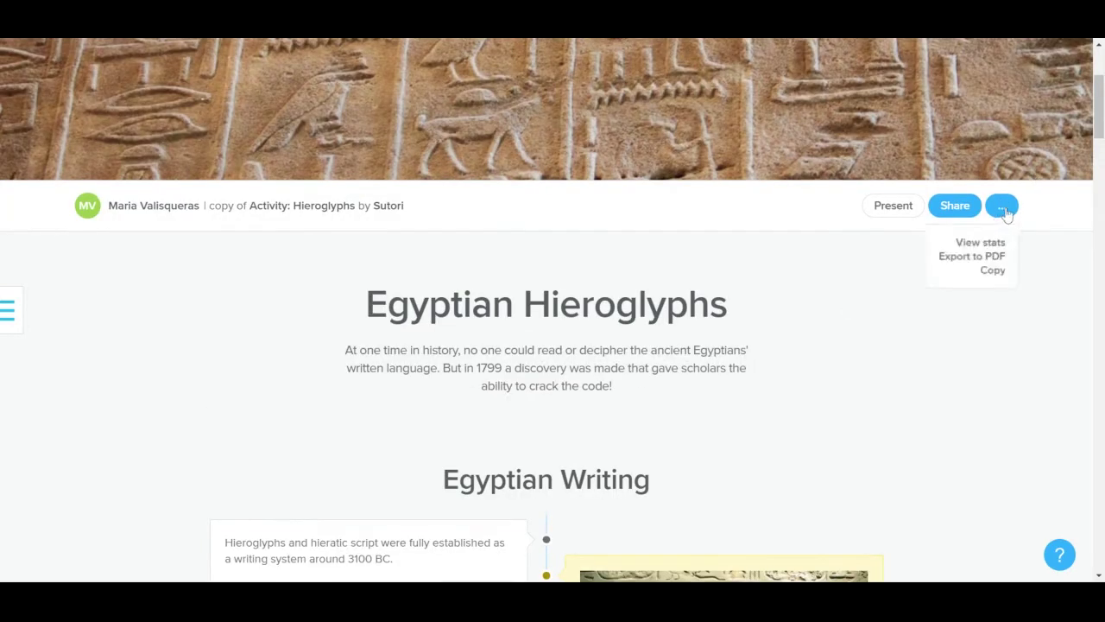
left_click(976, 245)
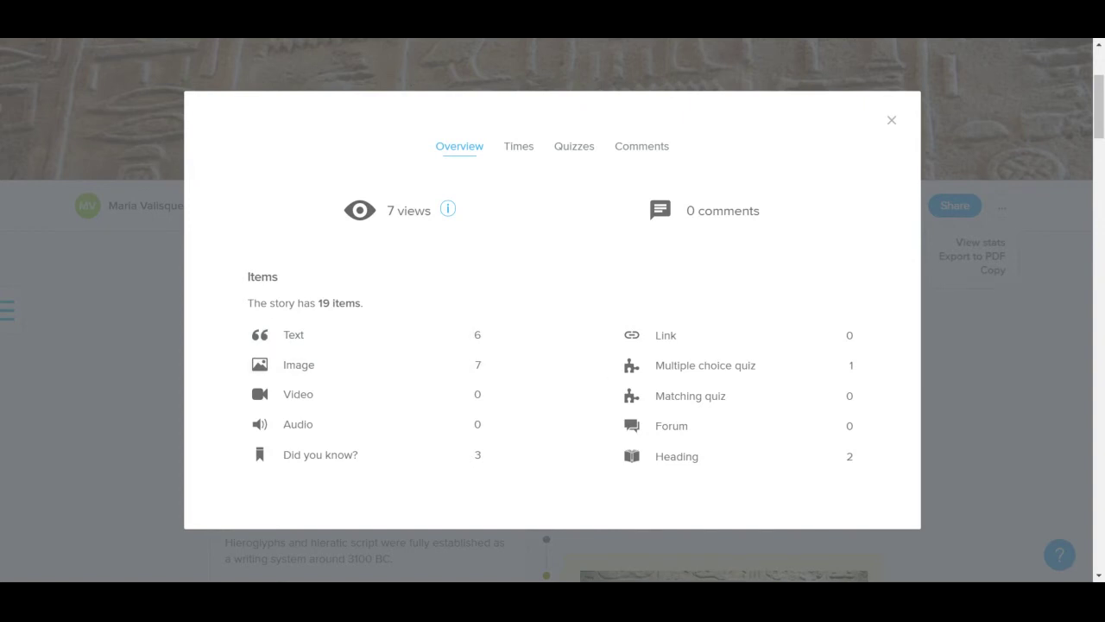
left_click(519, 151)
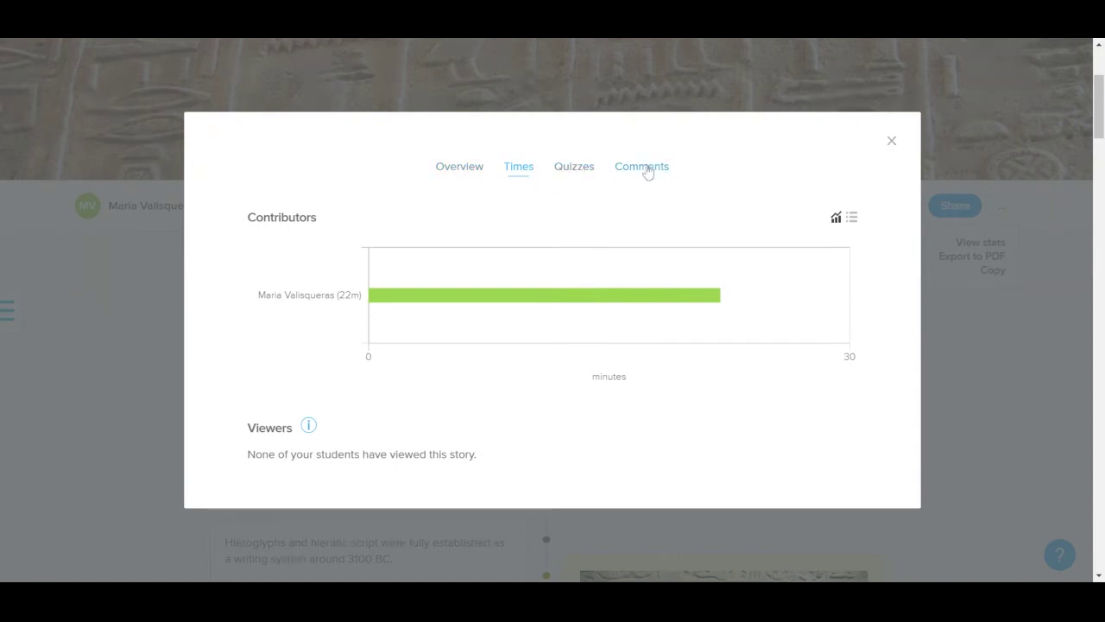
left_click(892, 142)
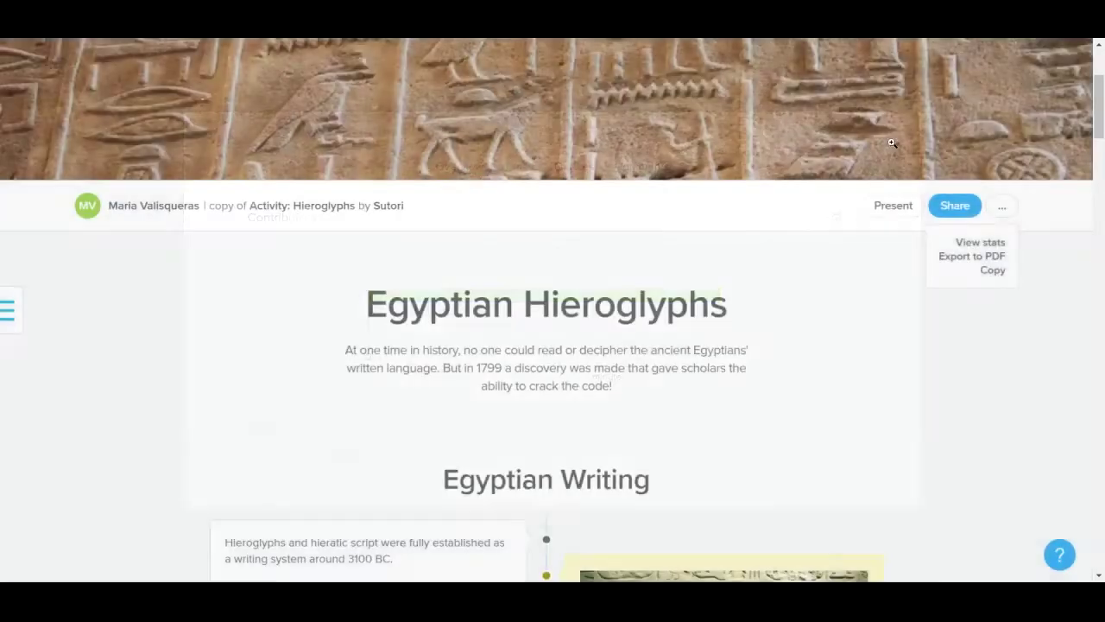
Post the comment "Good job!" on the text block about hieroglyphs and hieratic script under Egyptian Writing, and collapse its comments.
scroll(582, 406, "up", 2)
scroll(582, 407, "down", 1)
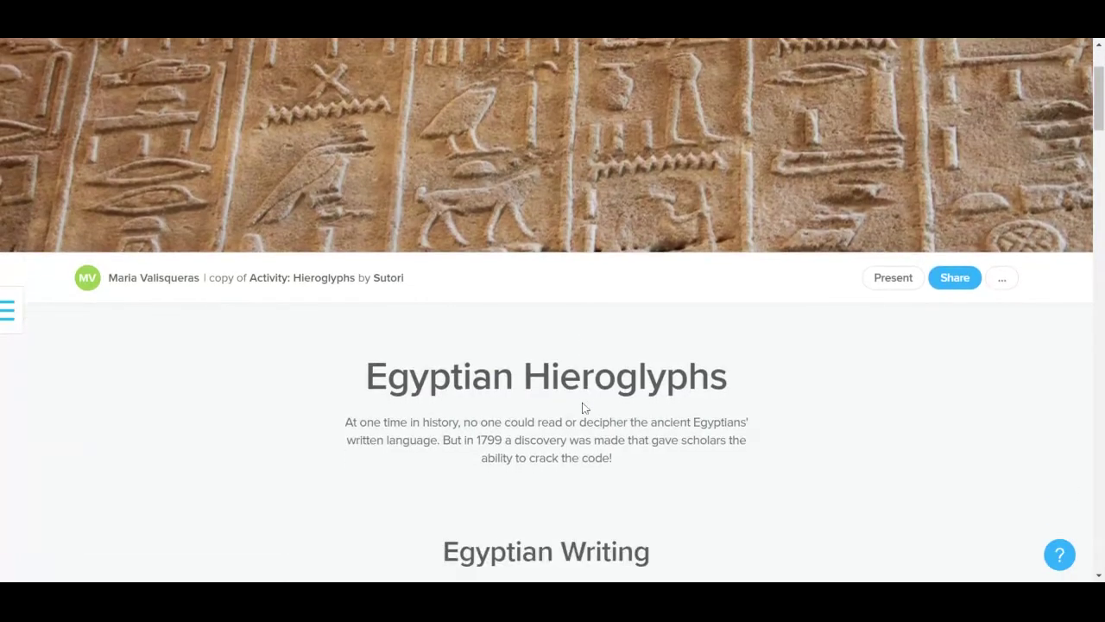
scroll(582, 407, "down", 5)
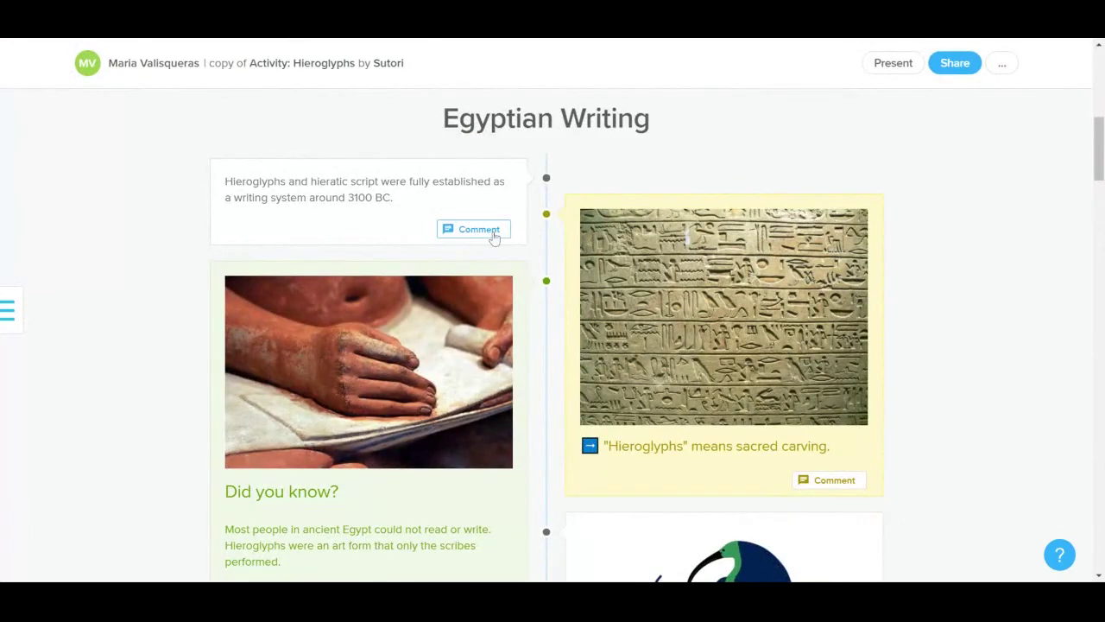
scroll(640, 413, "down", 3)
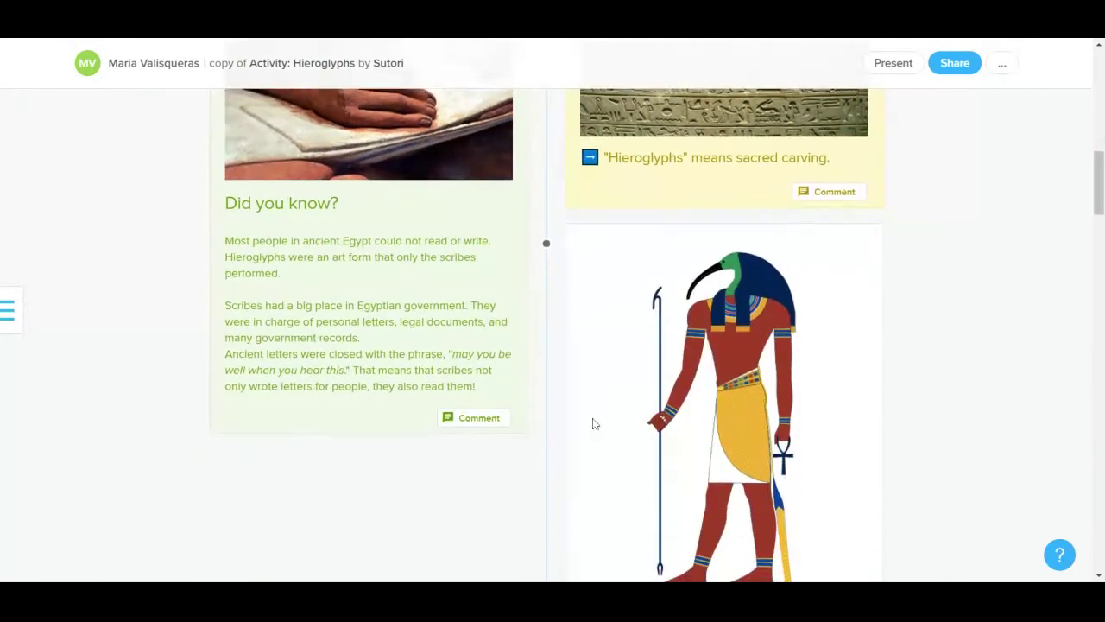
scroll(591, 424, "up", 3)
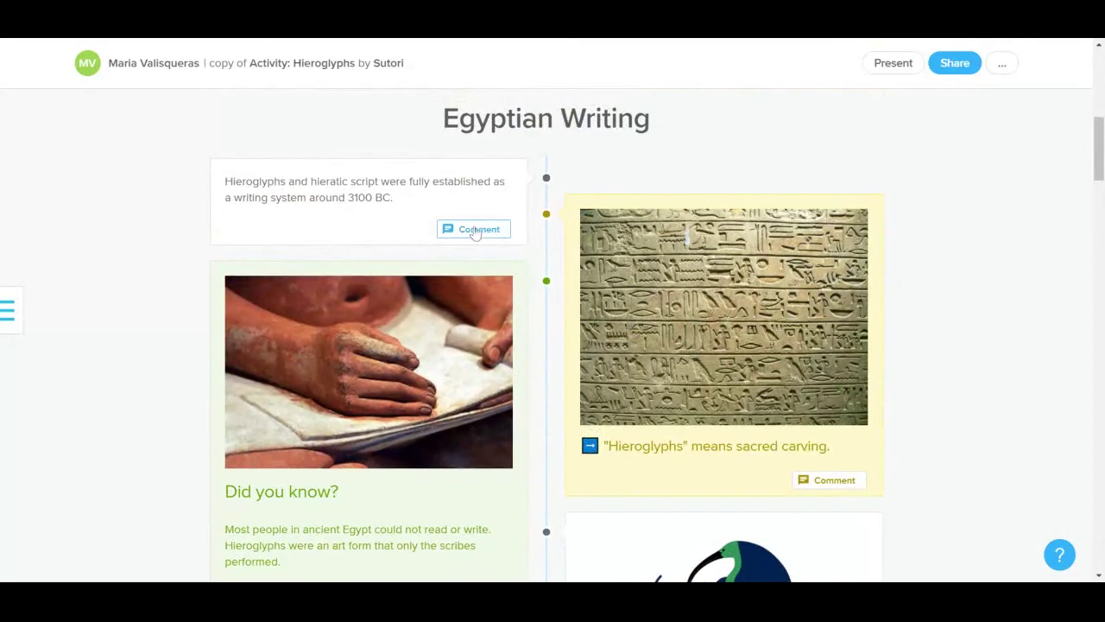
left_click(475, 232)
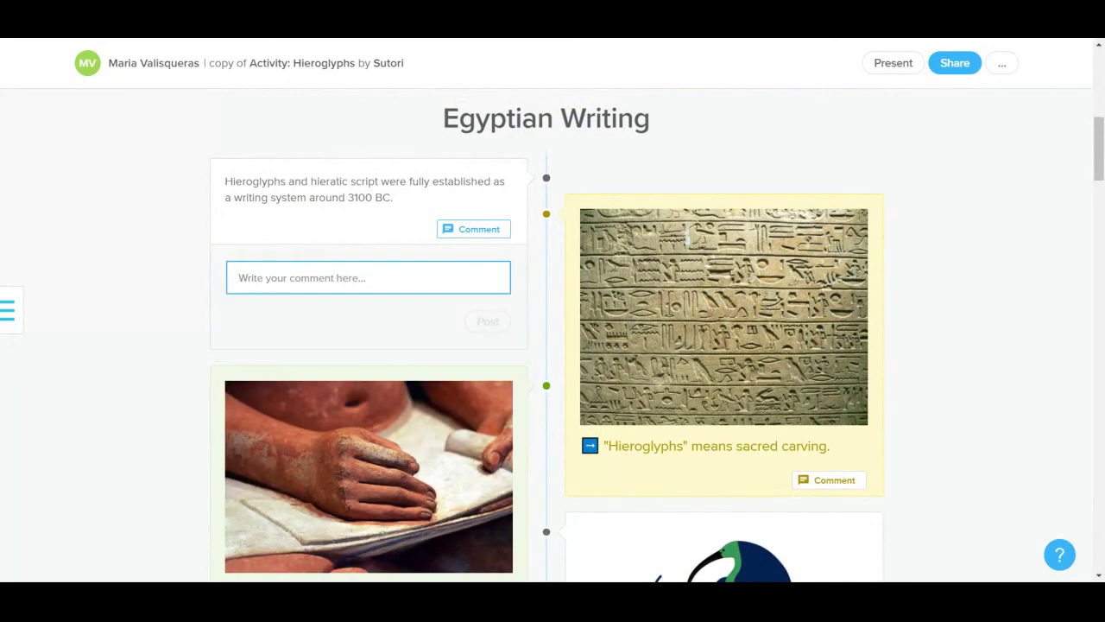
type("Good job")
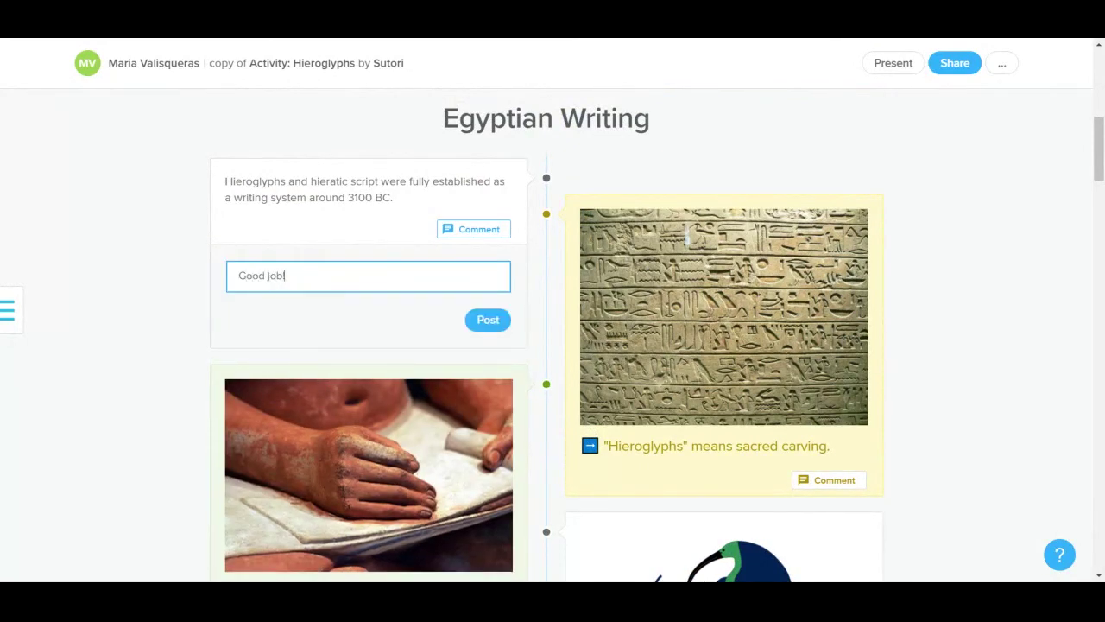
type("!")
left_click(483, 325)
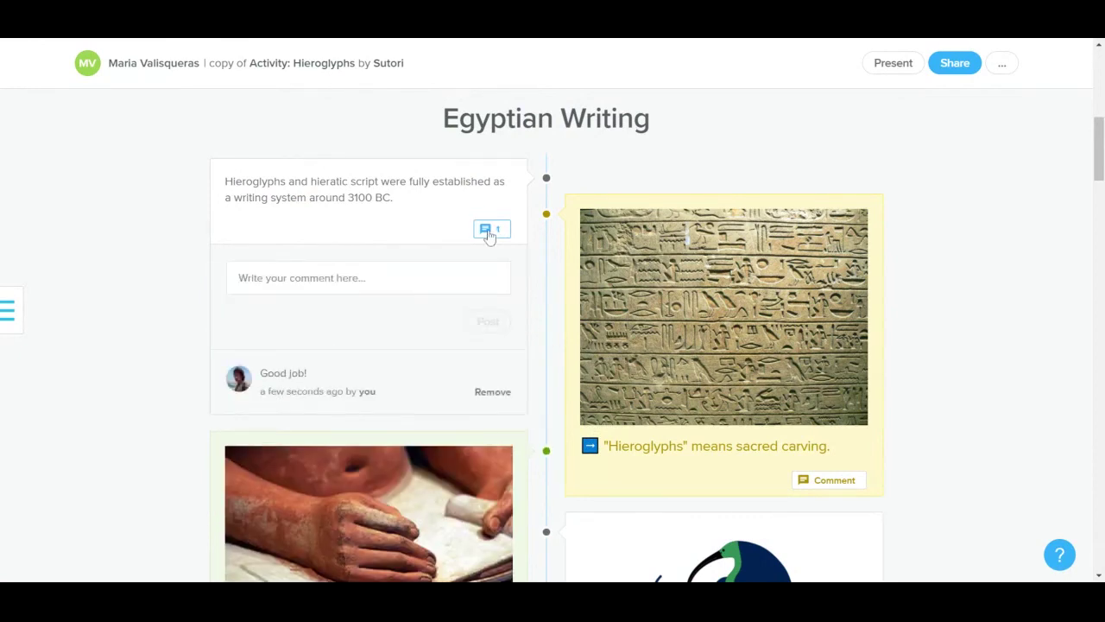
left_click(608, 327)
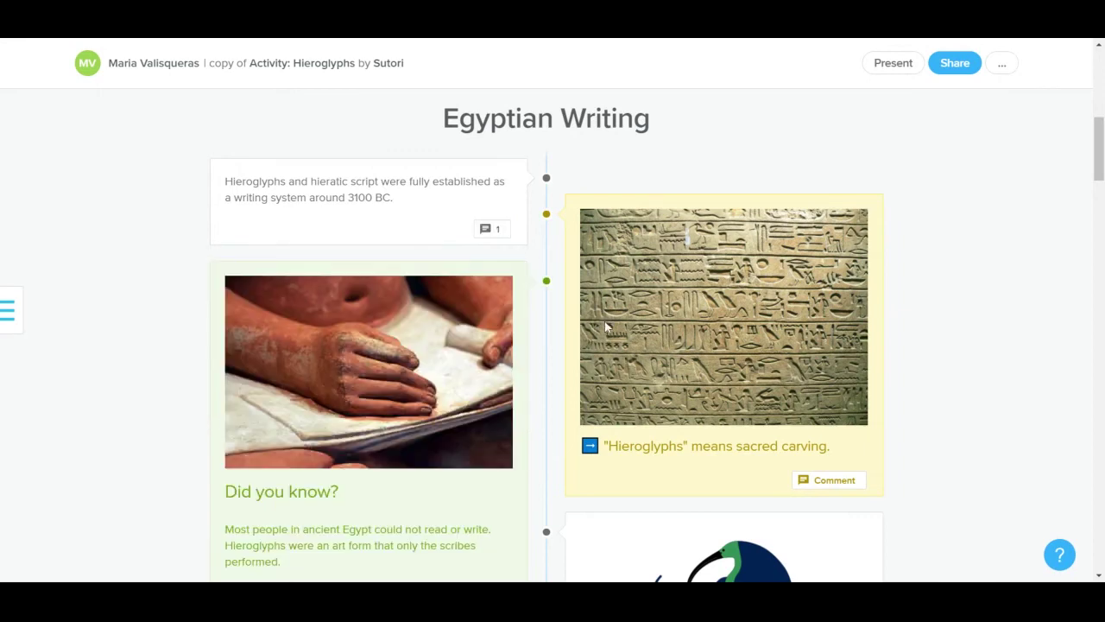
scroll(621, 390, "up", 5)
scroll(553, 310, "up", 2)
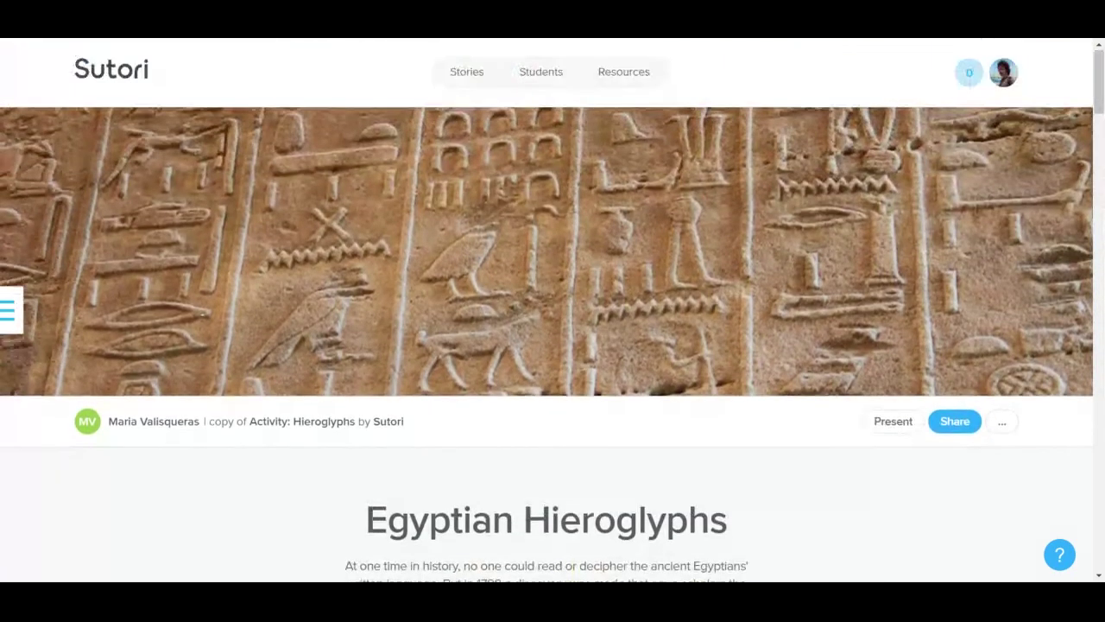
Open the statistics of the story Quiz - Age of Exploration in the Teaching collection.
left_click(455, 78)
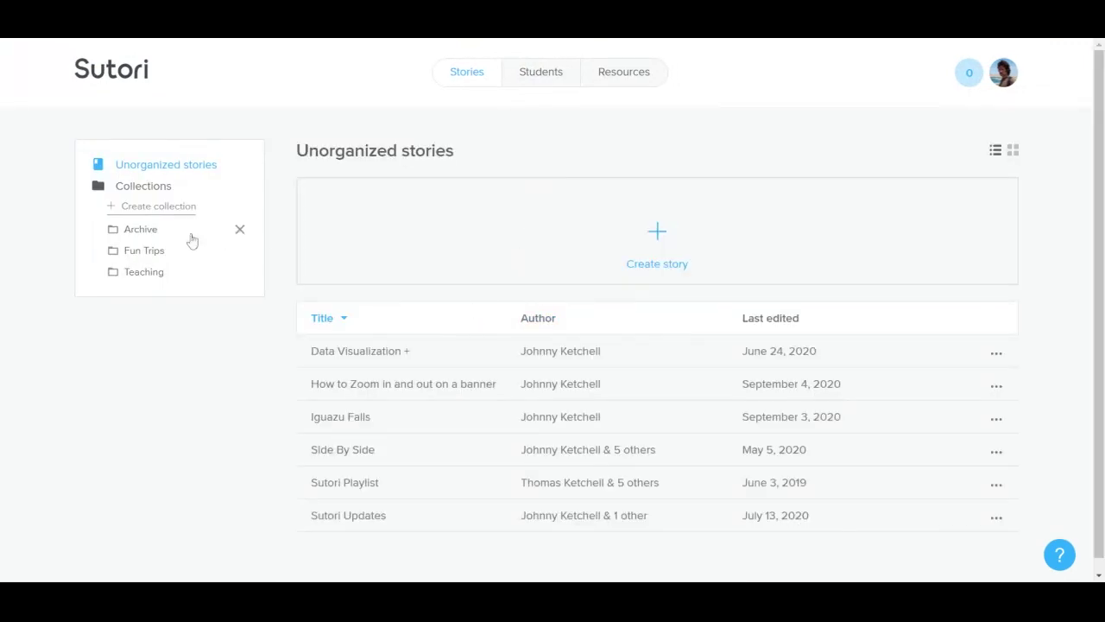
left_click(145, 274)
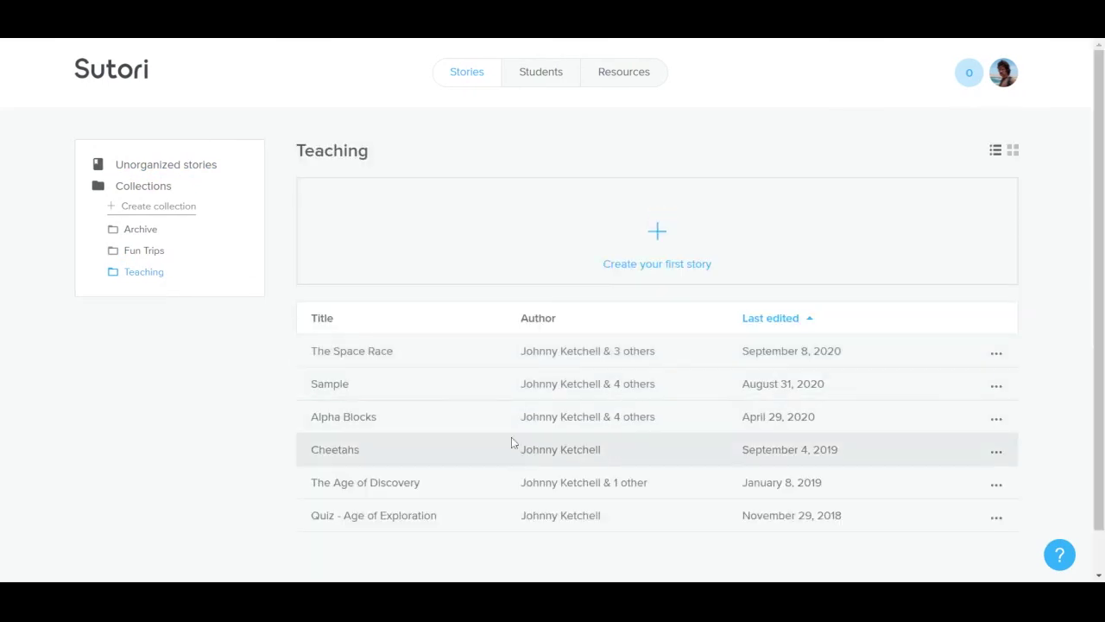
scroll(856, 515, "down", 1)
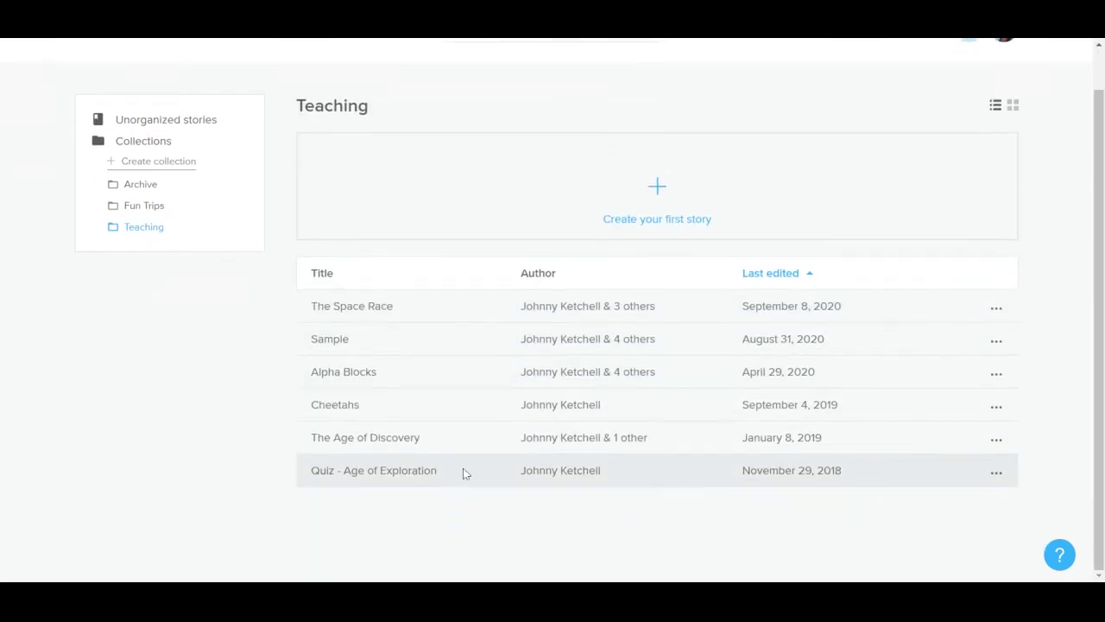
left_click(994, 477)
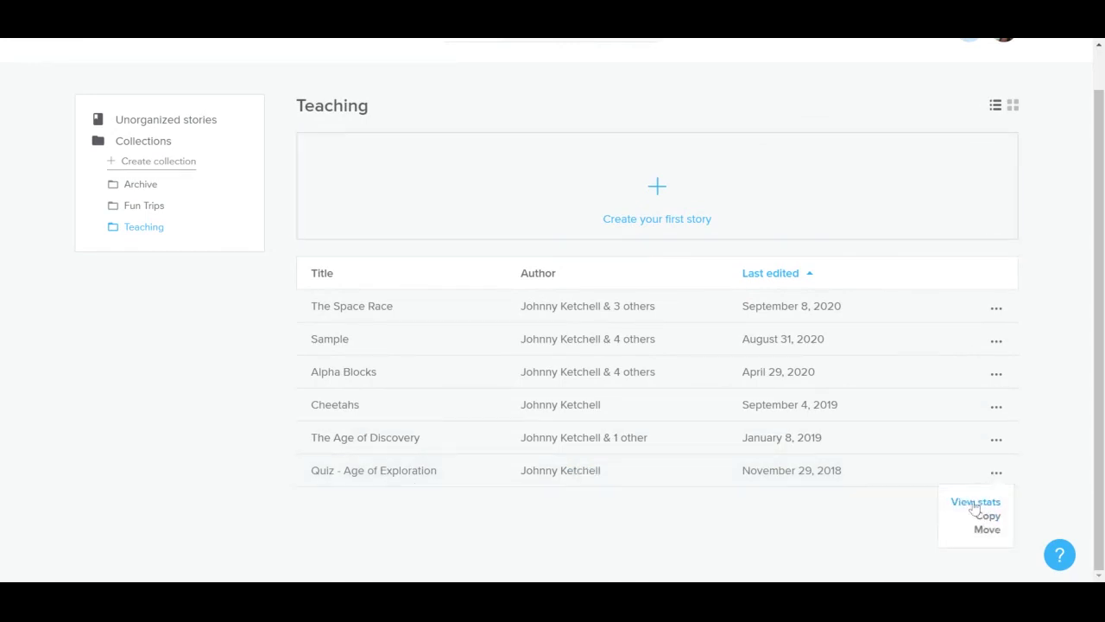
left_click(969, 507)
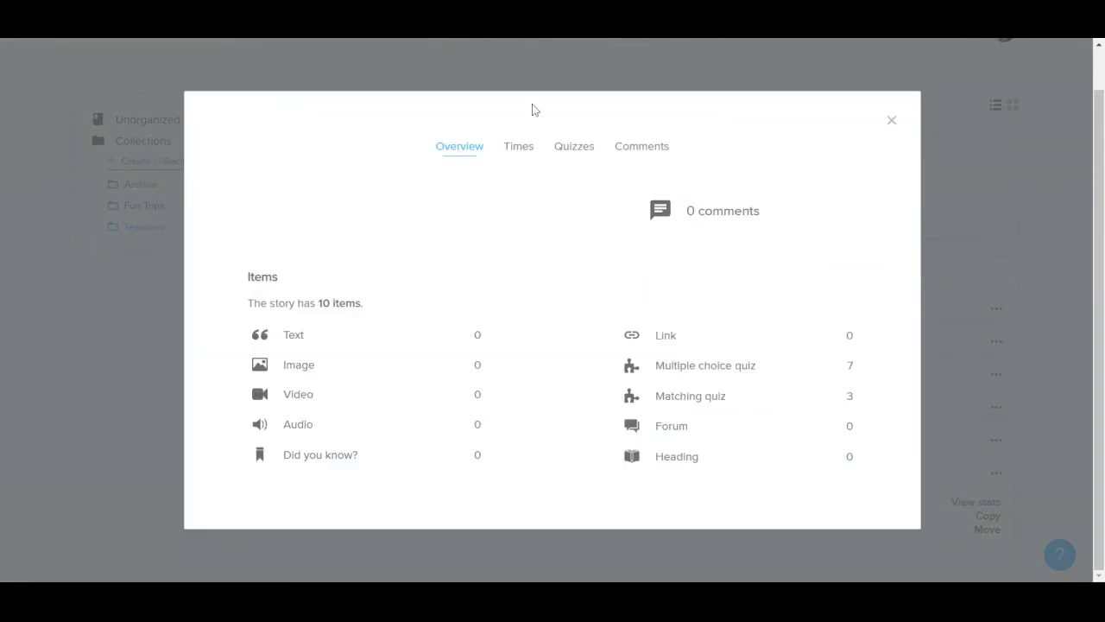
Review the quiz results by student and by question, checking who answered the Sharif Al-Idrisi map question correctly and incorrectly.
left_click(576, 148)
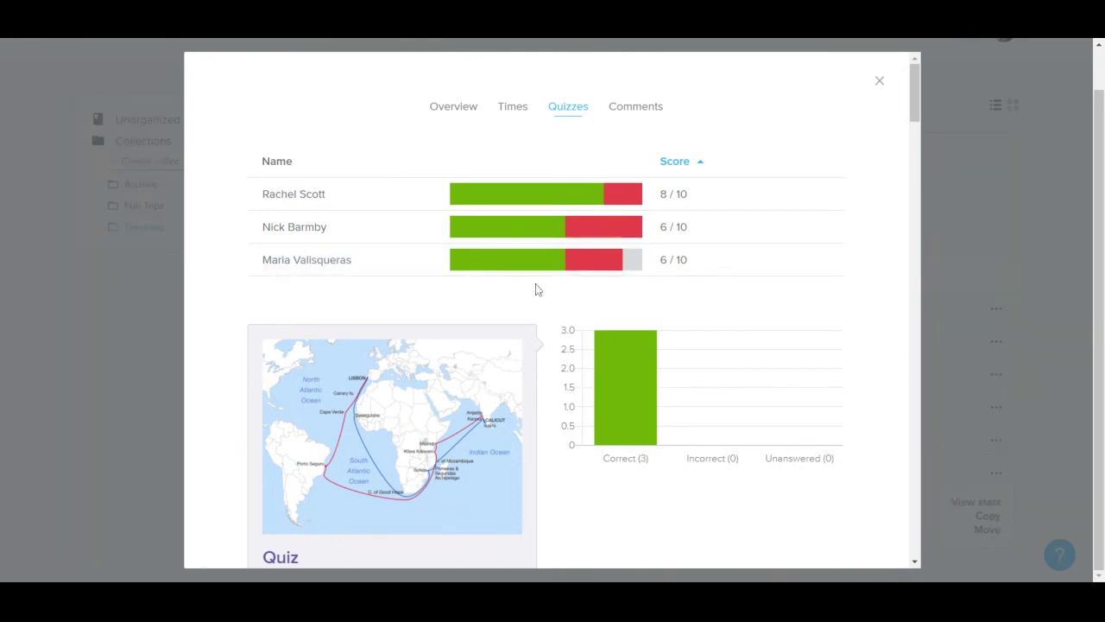
scroll(544, 293, "down", 5)
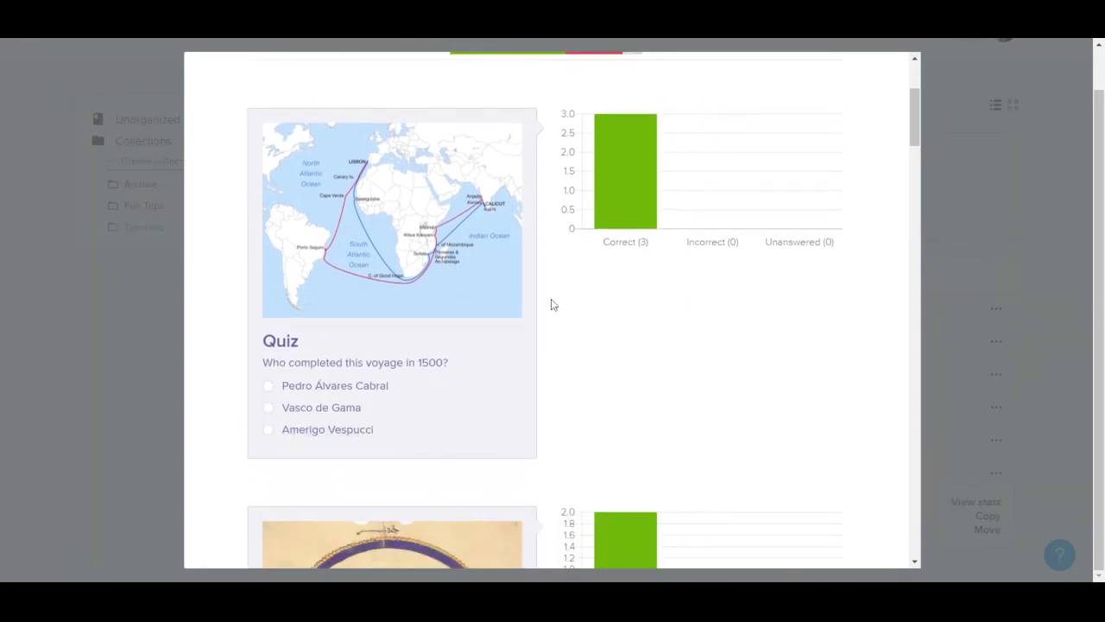
scroll(552, 305, "up", 1)
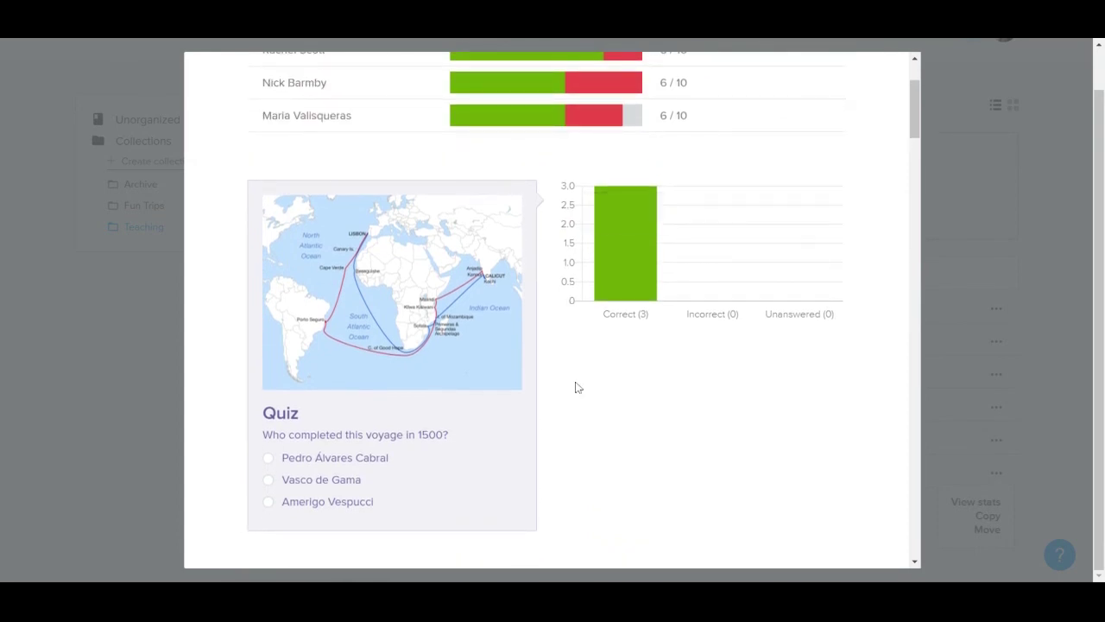
scroll(578, 388, "down", 6)
mouse_move(623, 266)
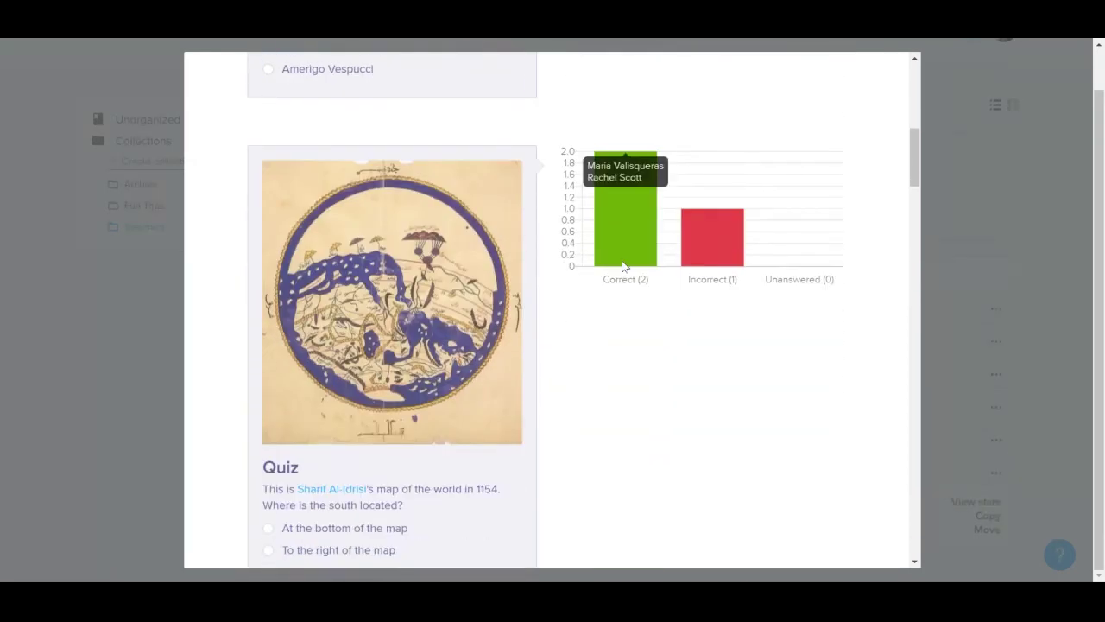
mouse_move(725, 266)
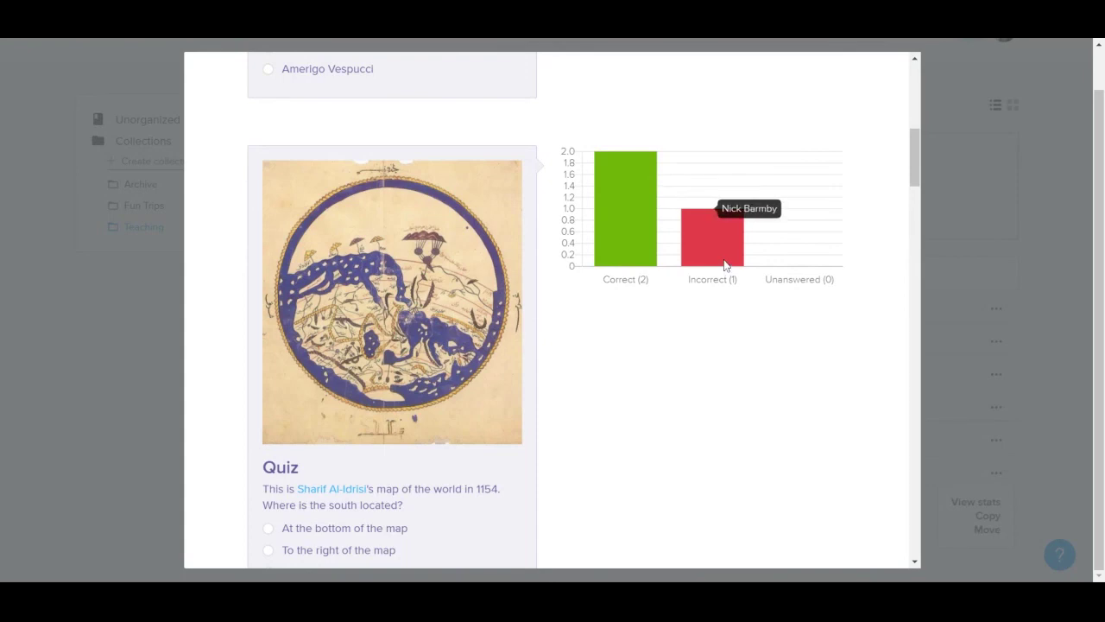
scroll(599, 343, "down", 6)
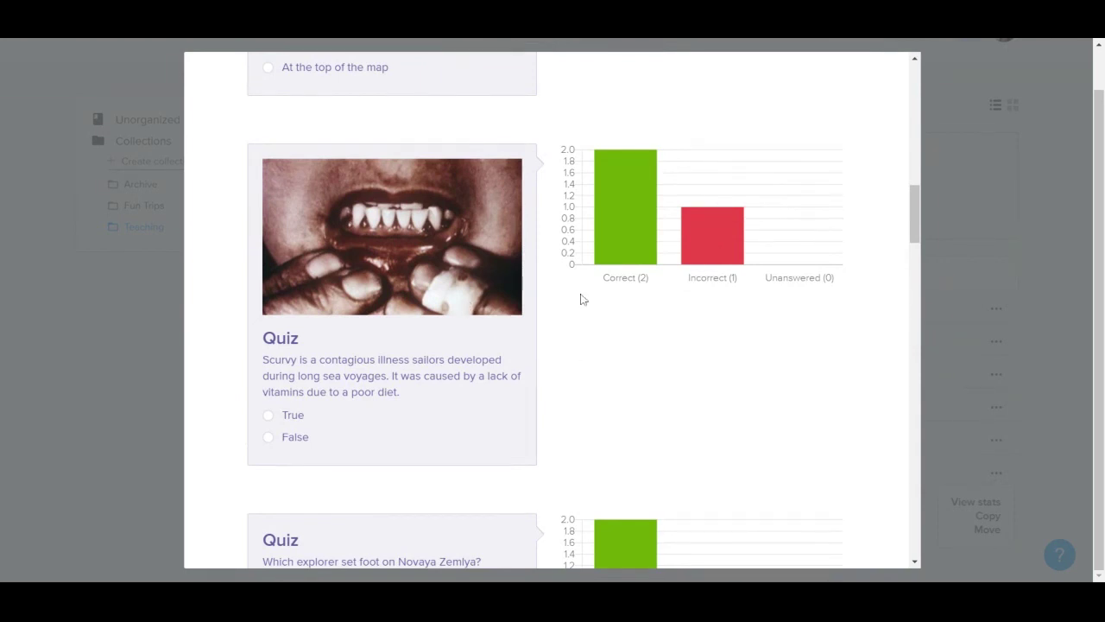
scroll(568, 363, "up", 3)
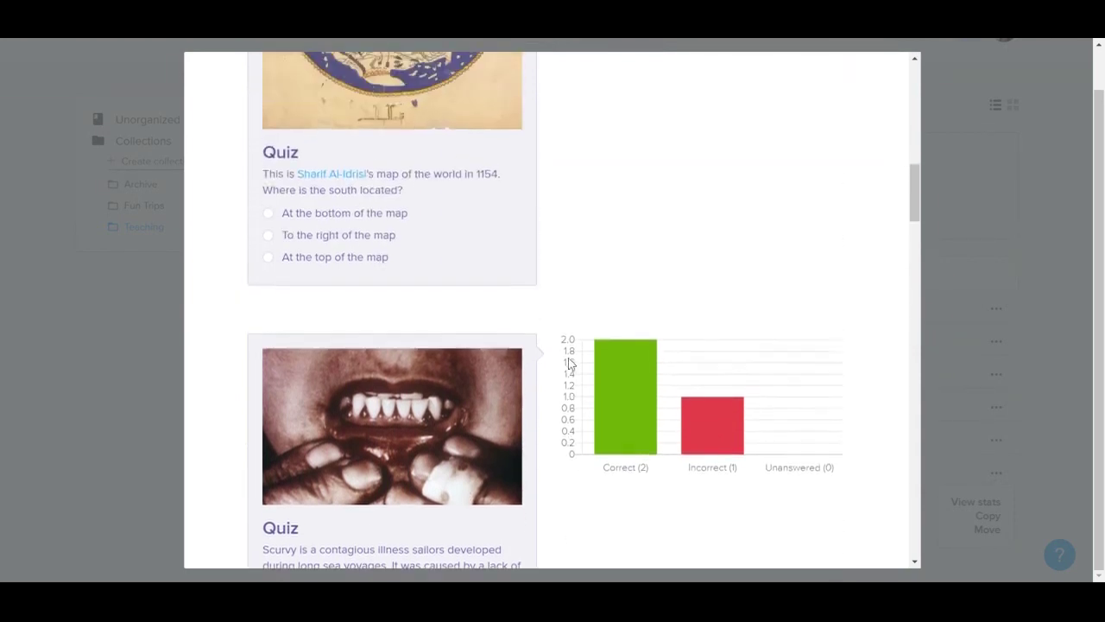
scroll(568, 363, "up", 5)
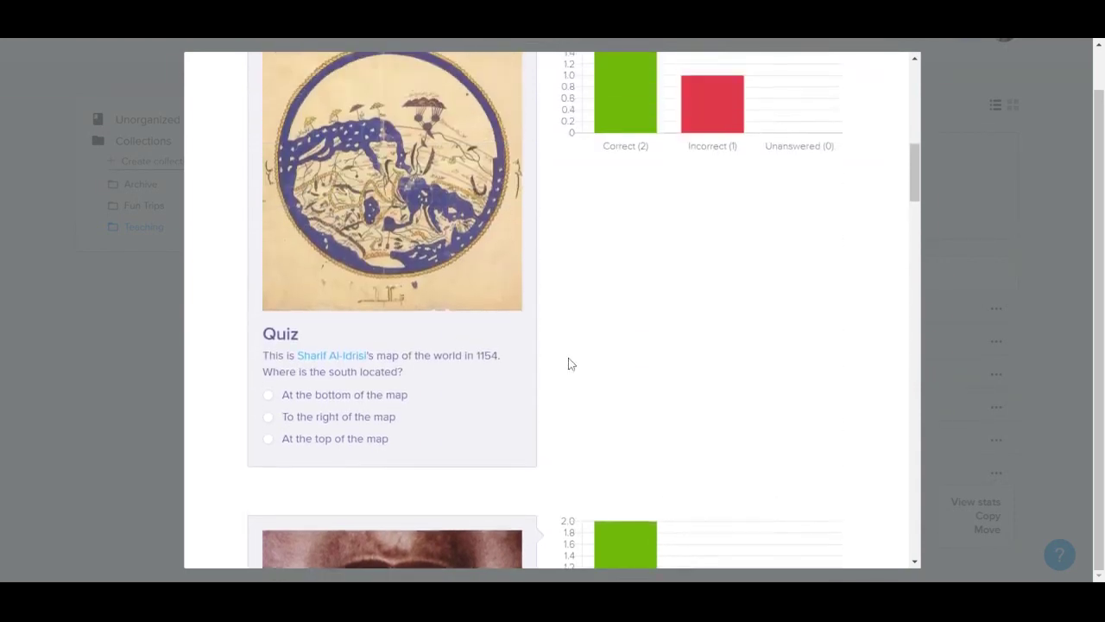
scroll(568, 363, "up", 4)
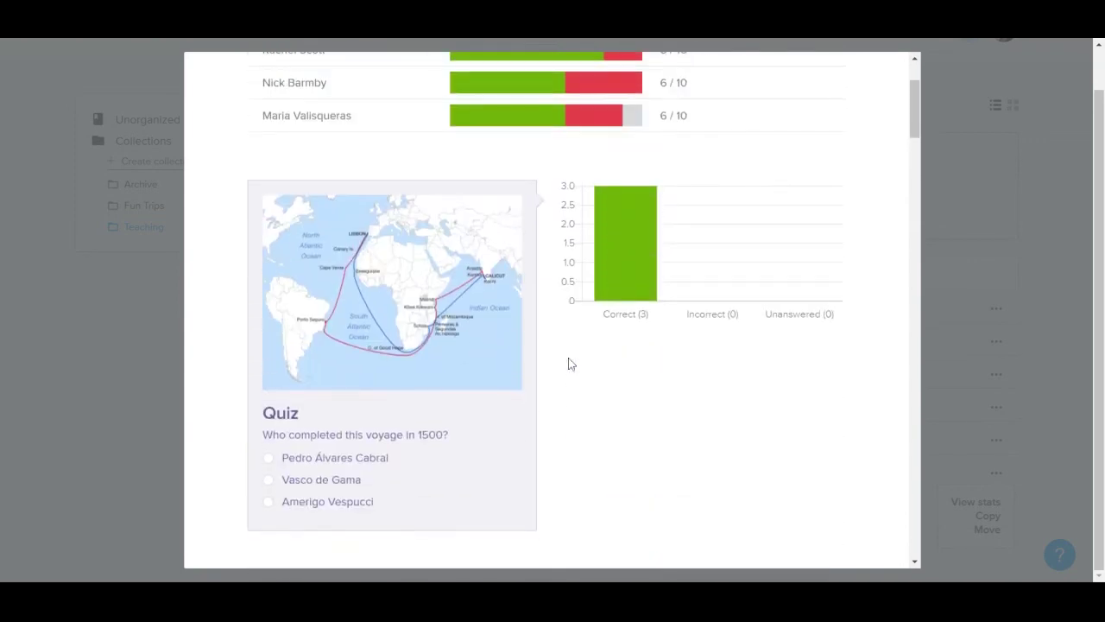